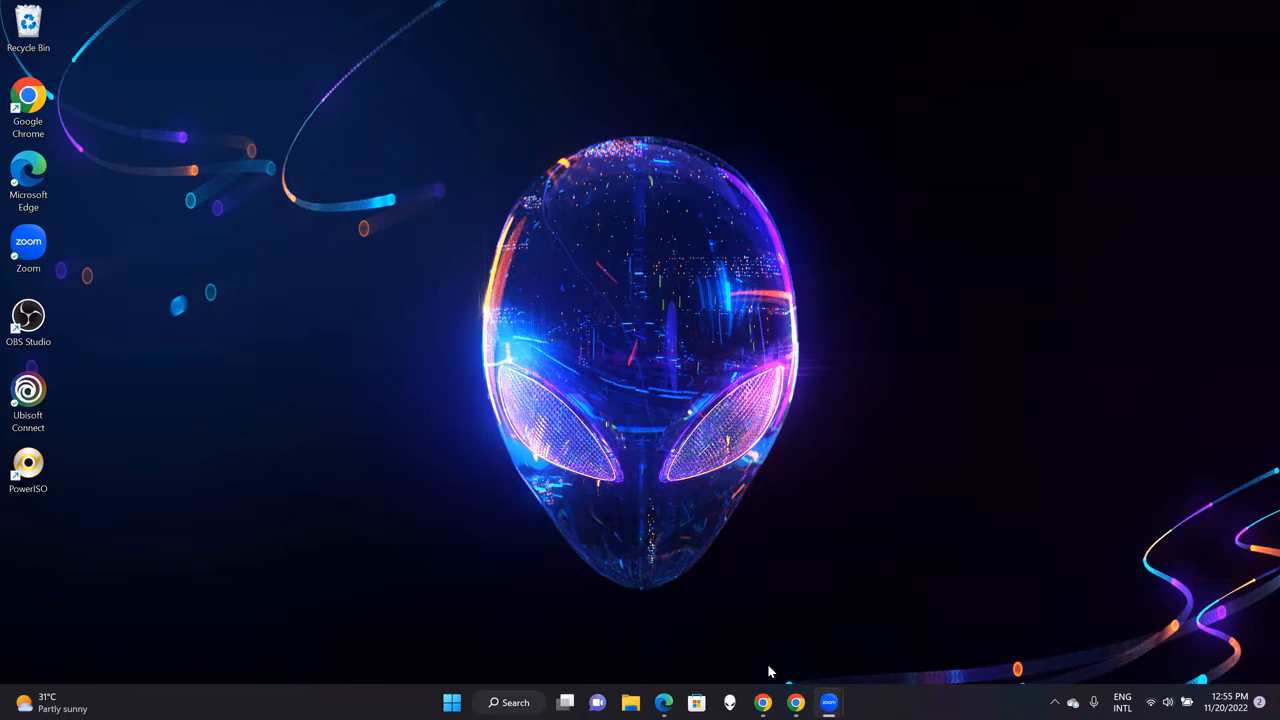
Open a Chrome Guest window and load mysql.com.
{"action": "left_click", "coordinate": [795, 700]}
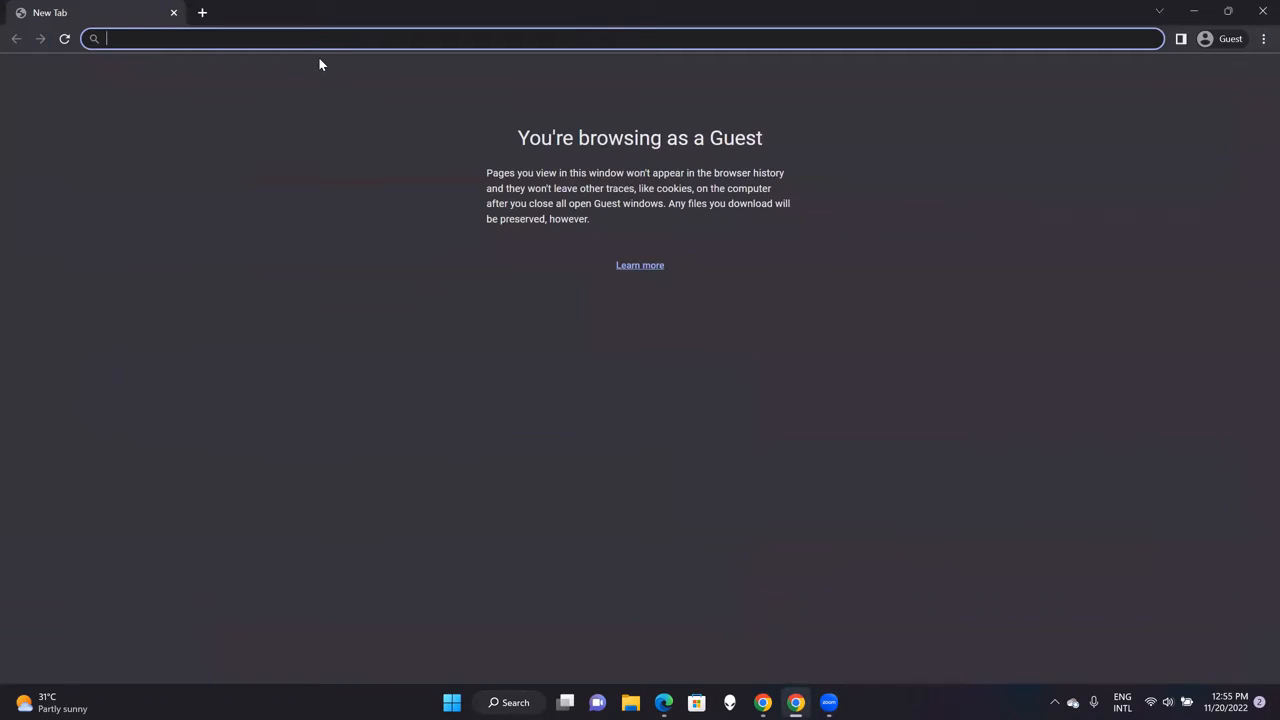
{"action": "type", "text": "mysql"}
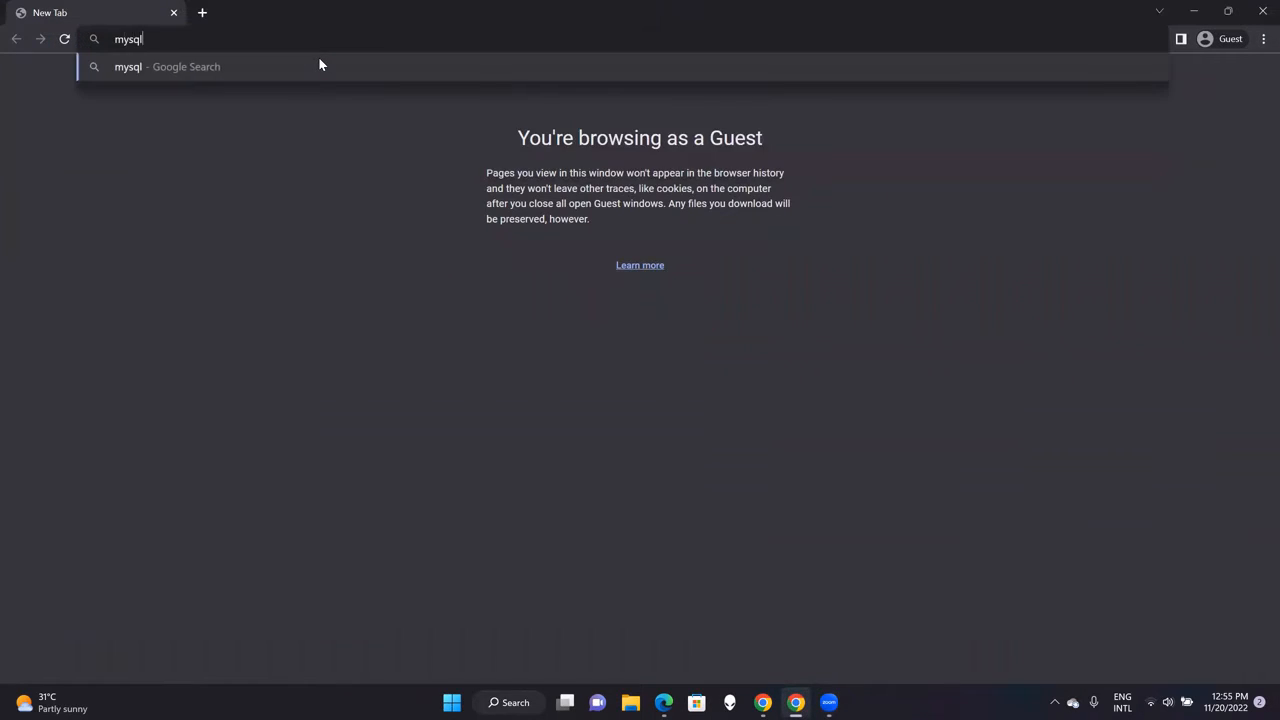
{"action": "type", "text": ".com"}
{"action": "key", "text": "Return"}
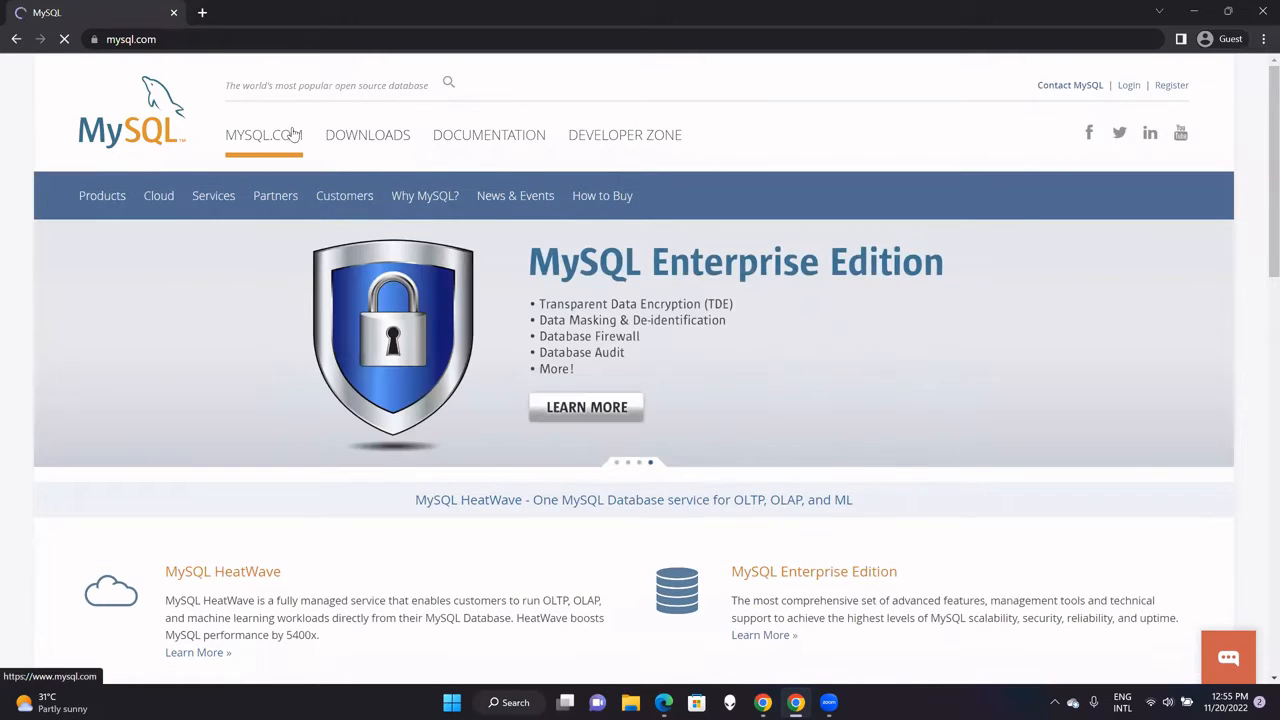
Go to DOWNLOADS and open the MySQL Community (GPL) Downloads list.
{"action": "left_click", "coordinate": [368, 140]}
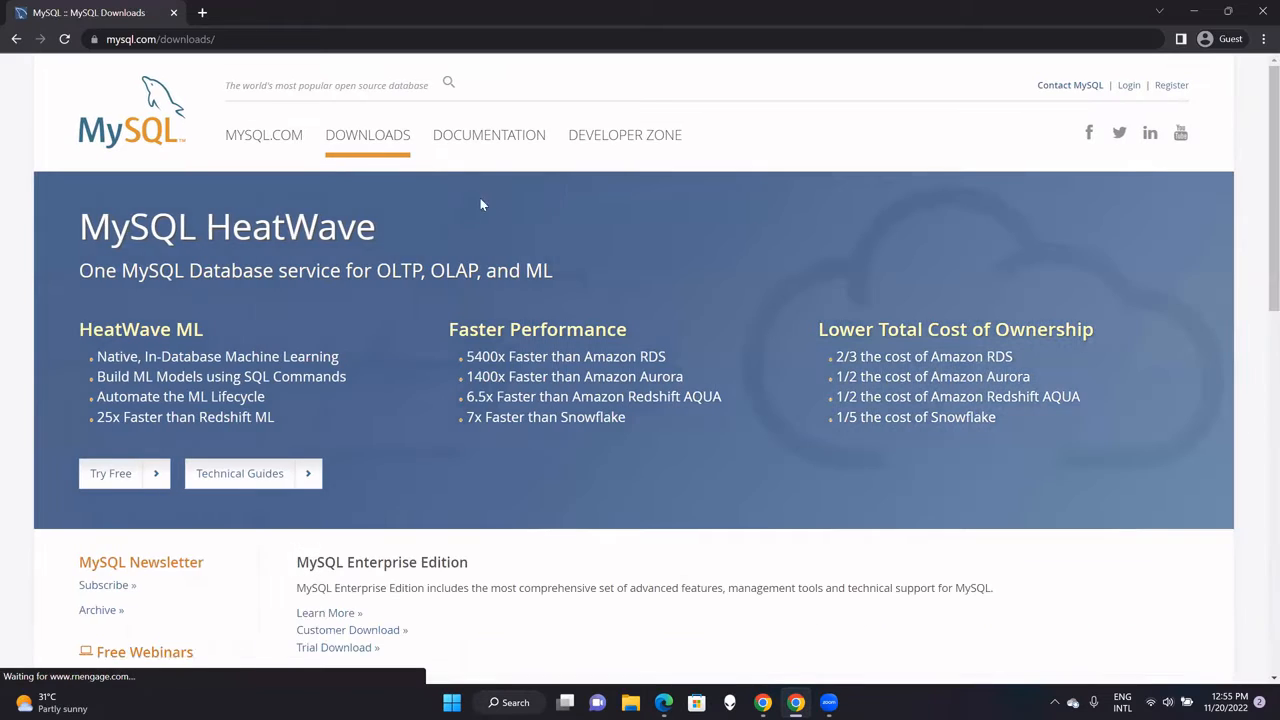
{"action": "scroll", "coordinate": [1256, 134], "scroll_direction": "down", "scroll_amount": 4}
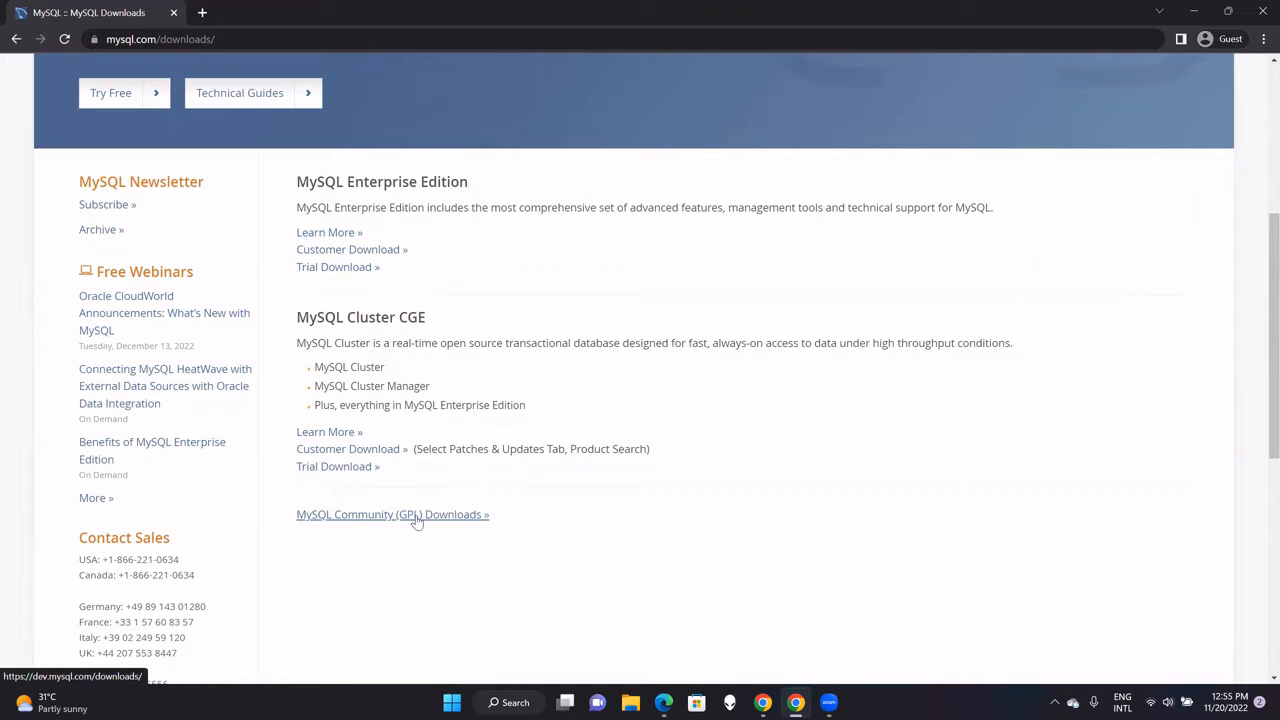
{"action": "left_click", "coordinate": [417, 516]}
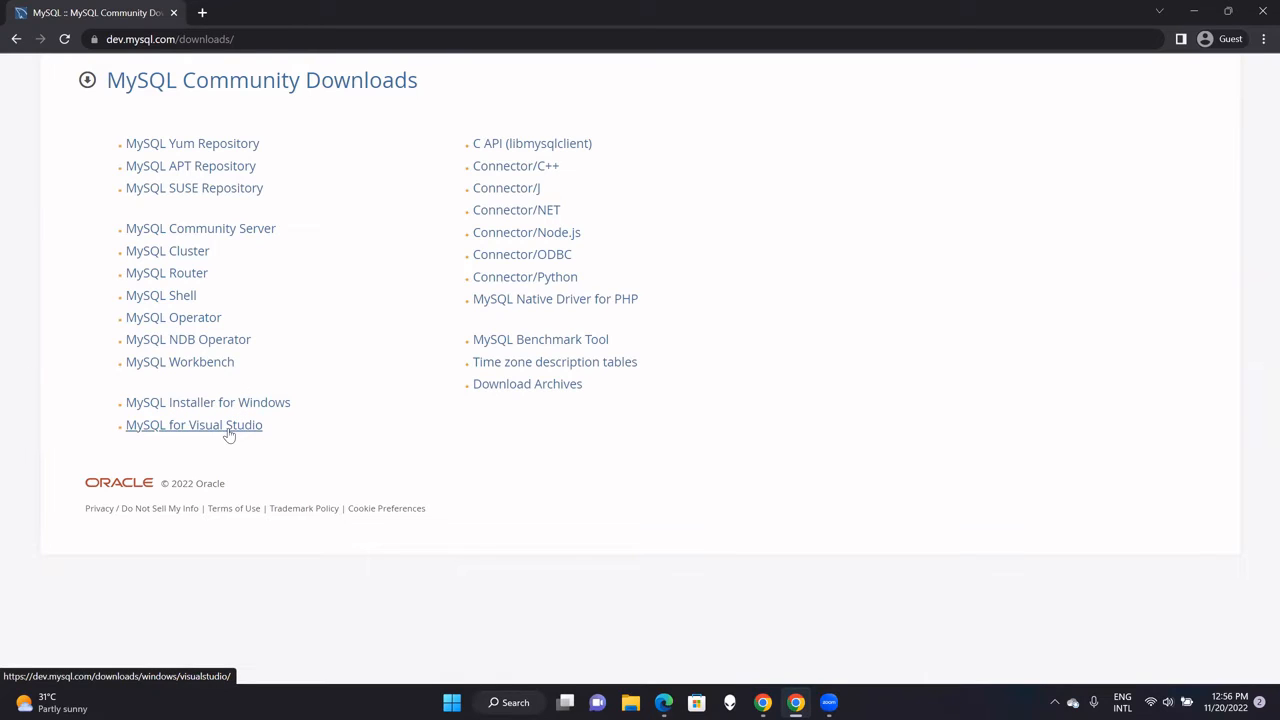
Choose MySQL Community Server for Microsoft Windows and reach the MySQL Installer 8.0.31 download page.
{"action": "left_click", "coordinate": [205, 238]}
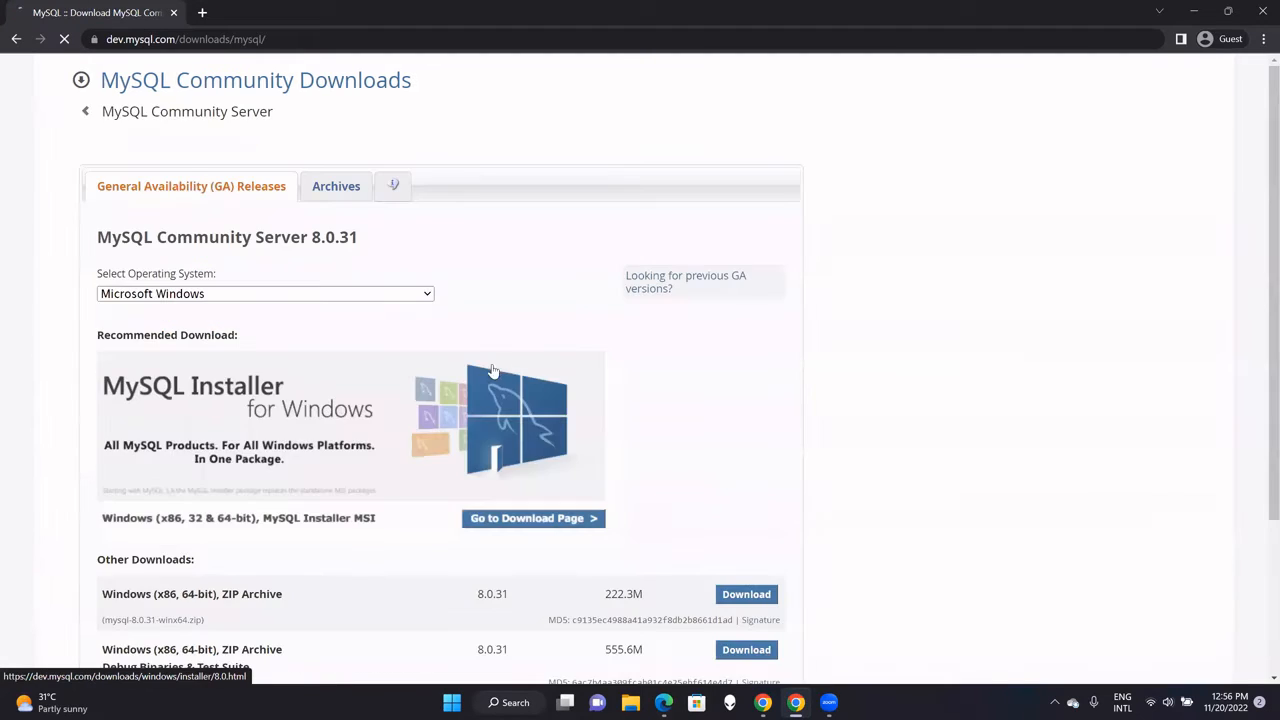
{"action": "left_click_drag", "start_coordinate": [1270, 166], "coordinate": [1259, 218]}
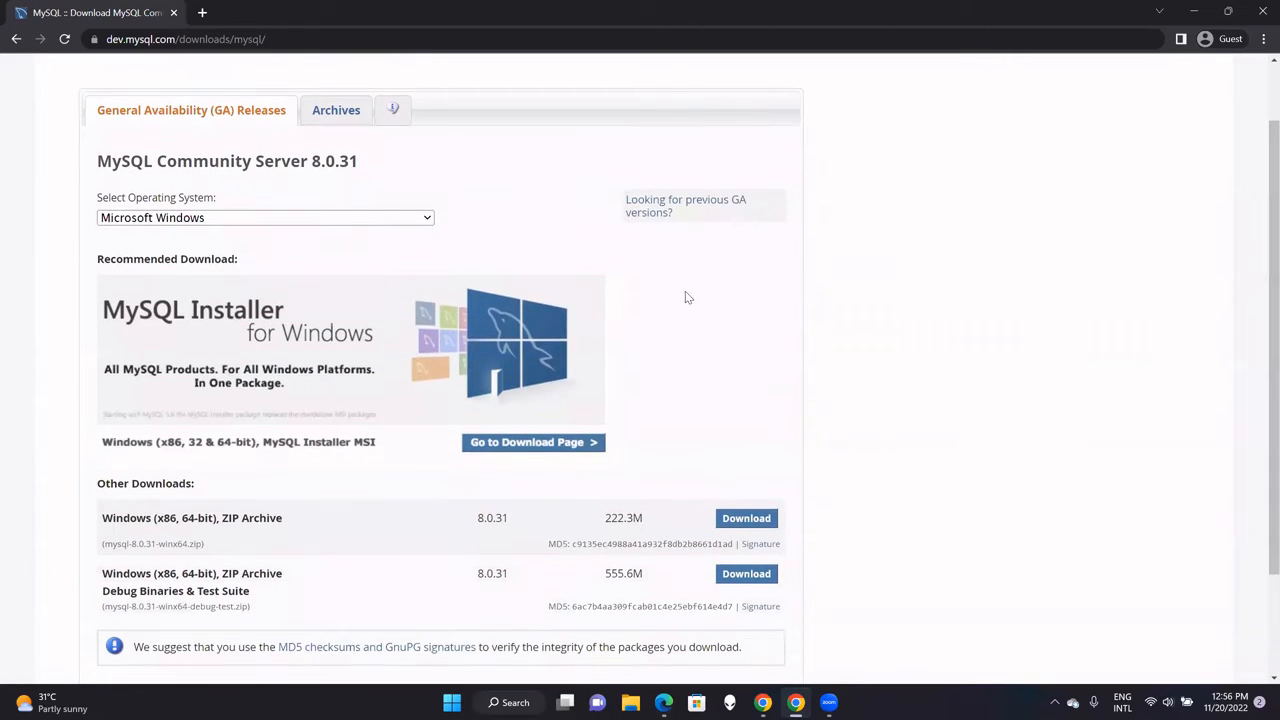
{"action": "left_click", "coordinate": [172, 220]}
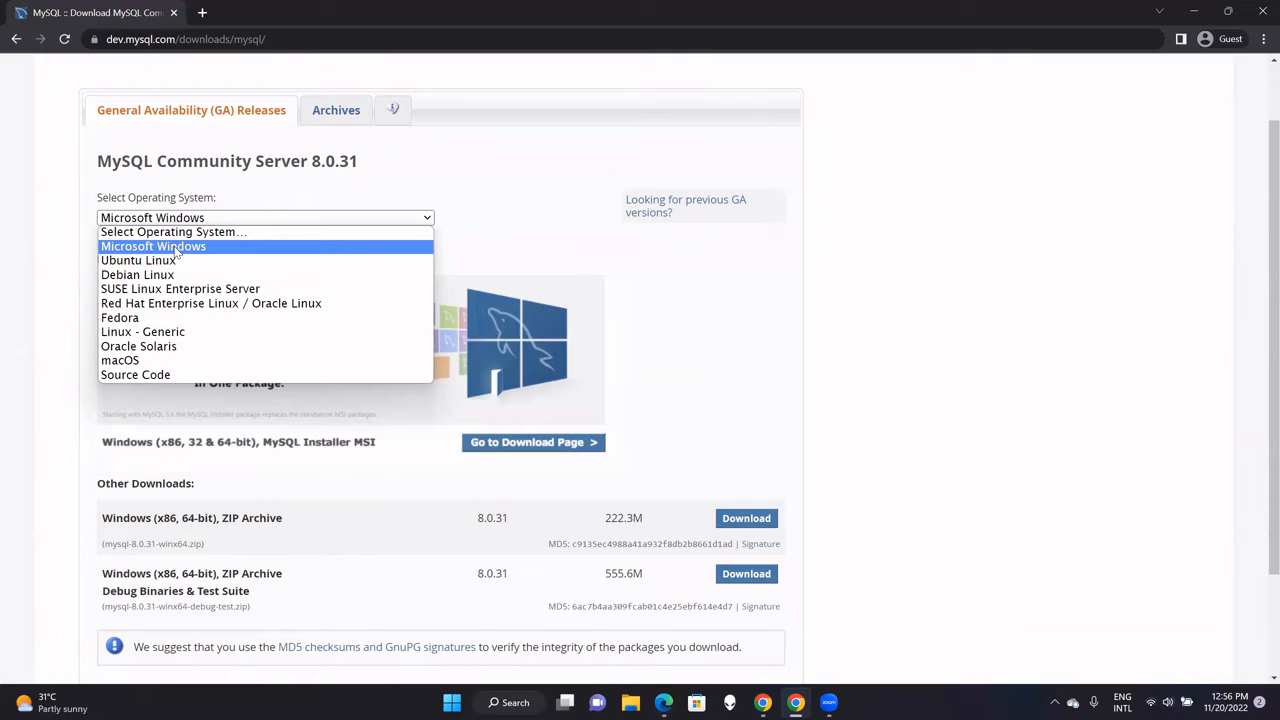
{"action": "left_click", "coordinate": [175, 249]}
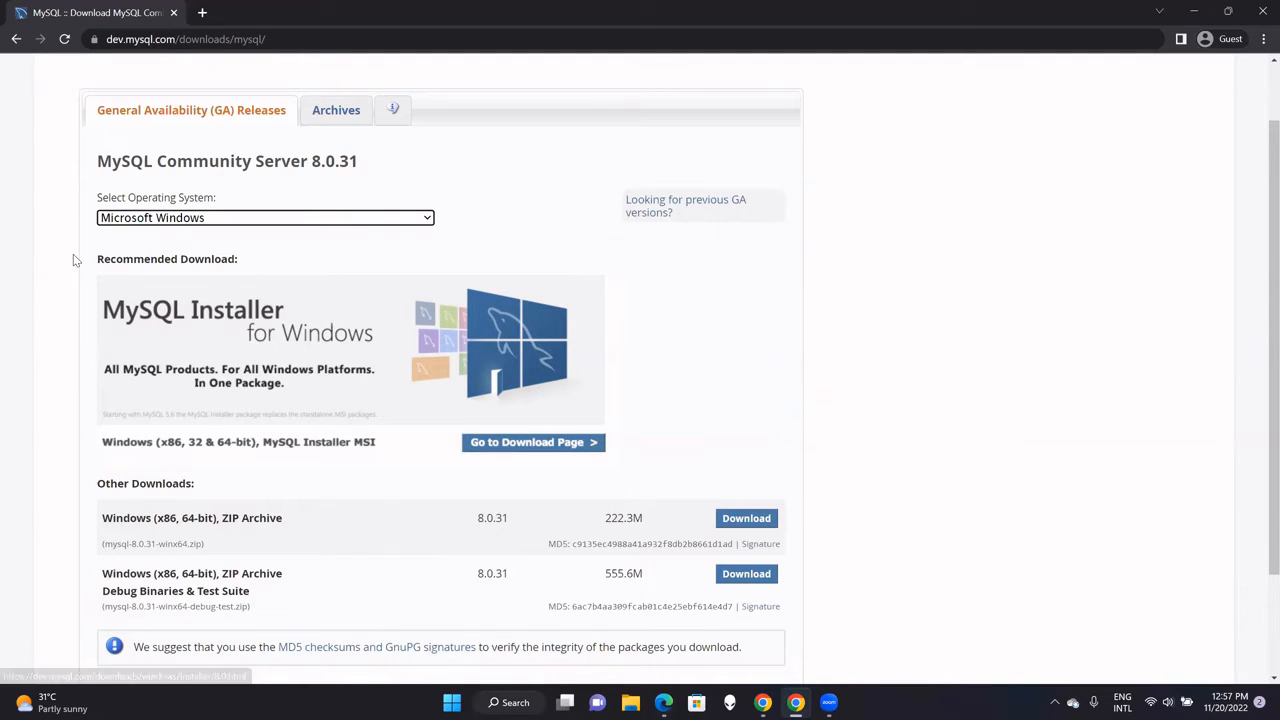
{"action": "left_click", "coordinate": [521, 450]}
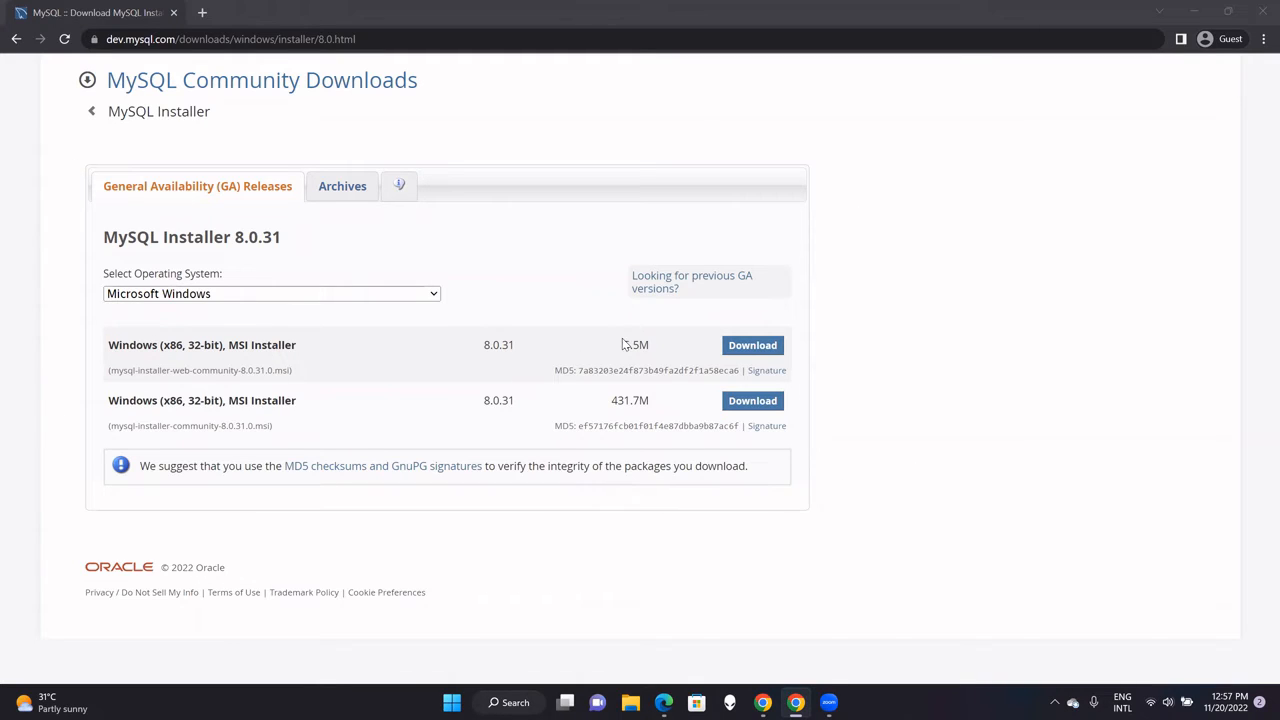
Highlight the 5.5M and 431.7M installer sizes to compare them.
{"action": "left_click_drag", "start_coordinate": [622, 345], "coordinate": [652, 351]}
{"action": "left_click_drag", "start_coordinate": [610, 400], "coordinate": [652, 403]}
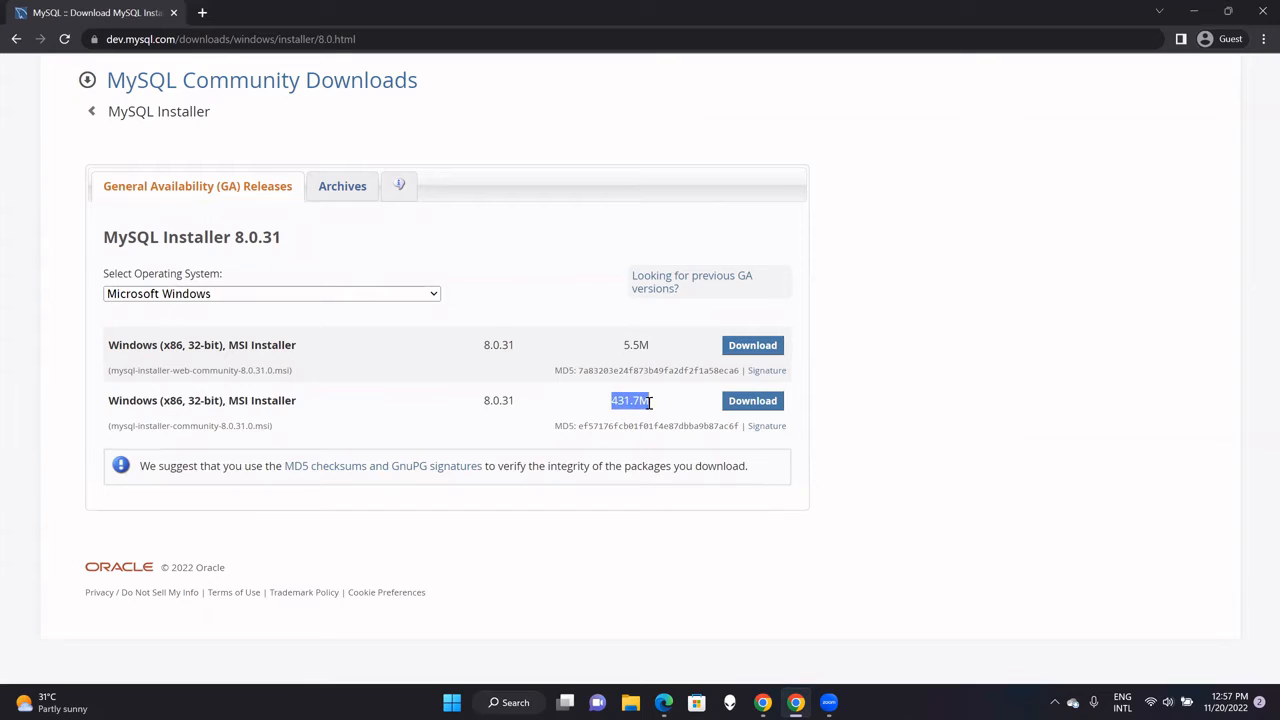
{"action": "left_click", "coordinate": [641, 345]}
{"action": "left_click_drag", "start_coordinate": [610, 401], "coordinate": [651, 401]}
Download the 431.7M mysql-installer-community-8.0.31.0.msi without logging in.
{"action": "left_click", "coordinate": [751, 403]}
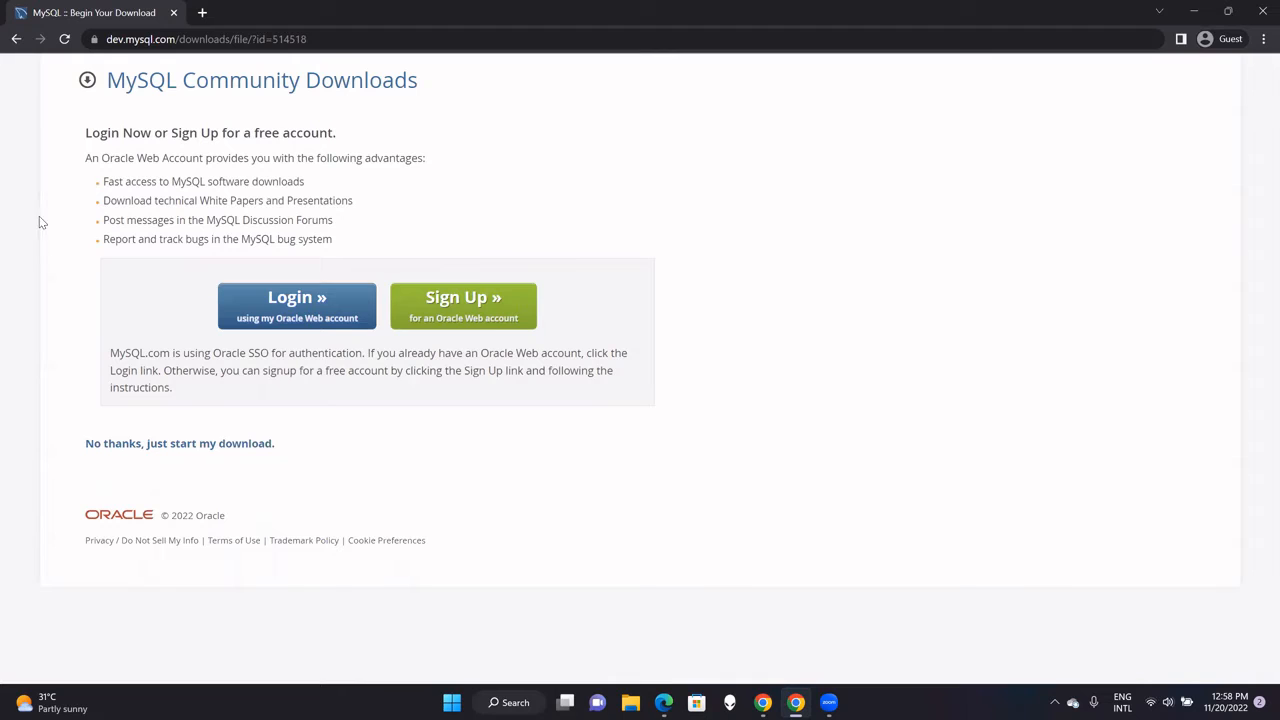
{"action": "left_click", "coordinate": [163, 448]}
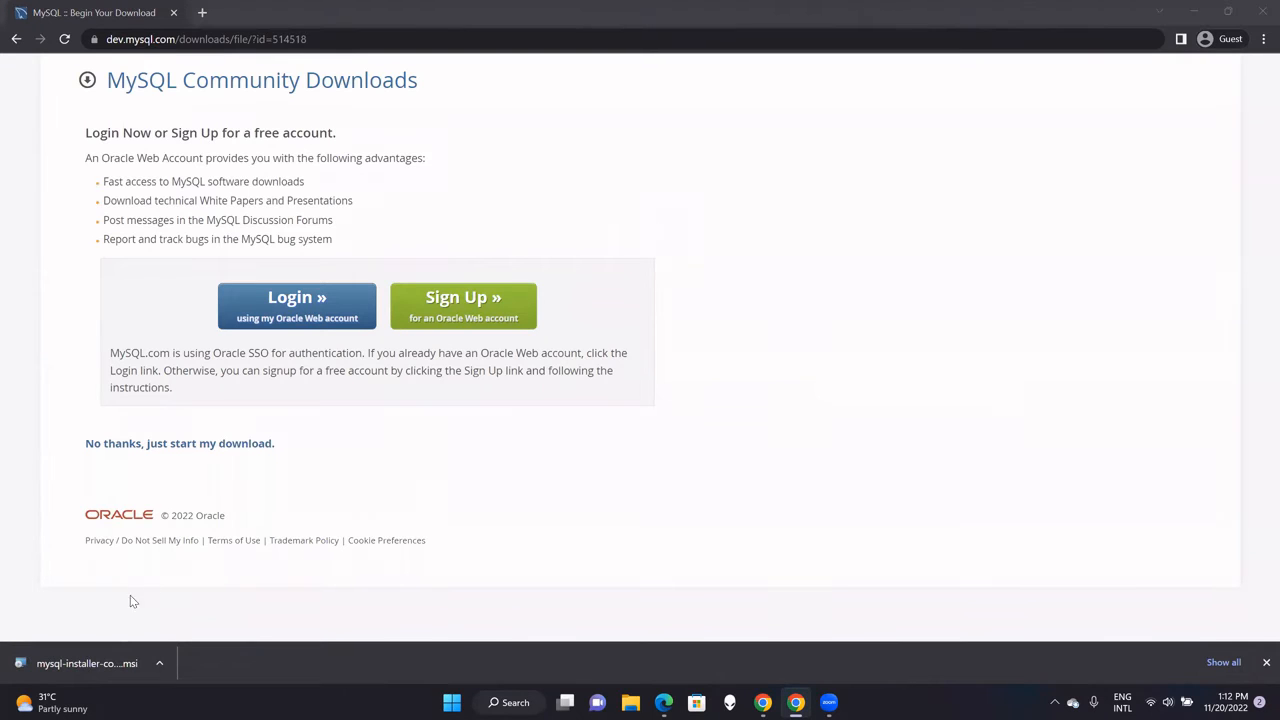
Launch the downloaded MSI and review the Developer Default setup type description.
{"action": "left_click", "coordinate": [84, 664]}
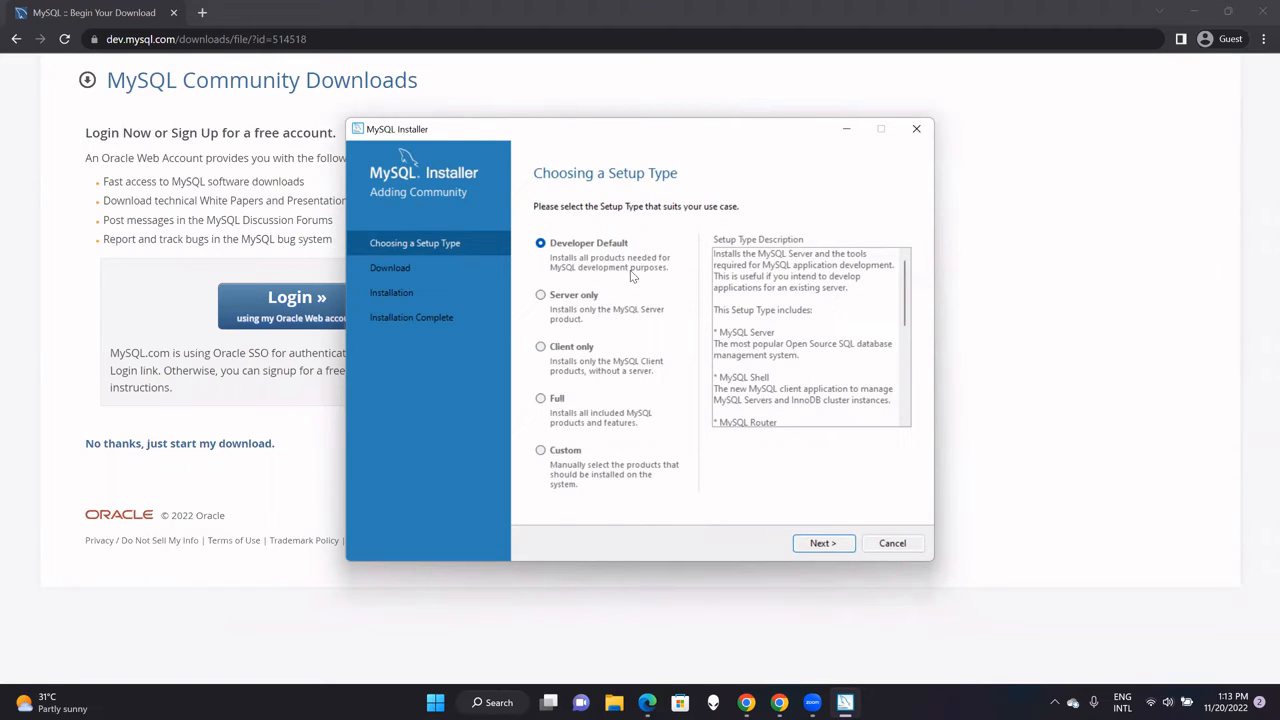
{"action": "left_click_drag", "start_coordinate": [906, 312], "coordinate": [908, 332]}
{"action": "left_click_drag", "start_coordinate": [906, 330], "coordinate": [905, 406]}
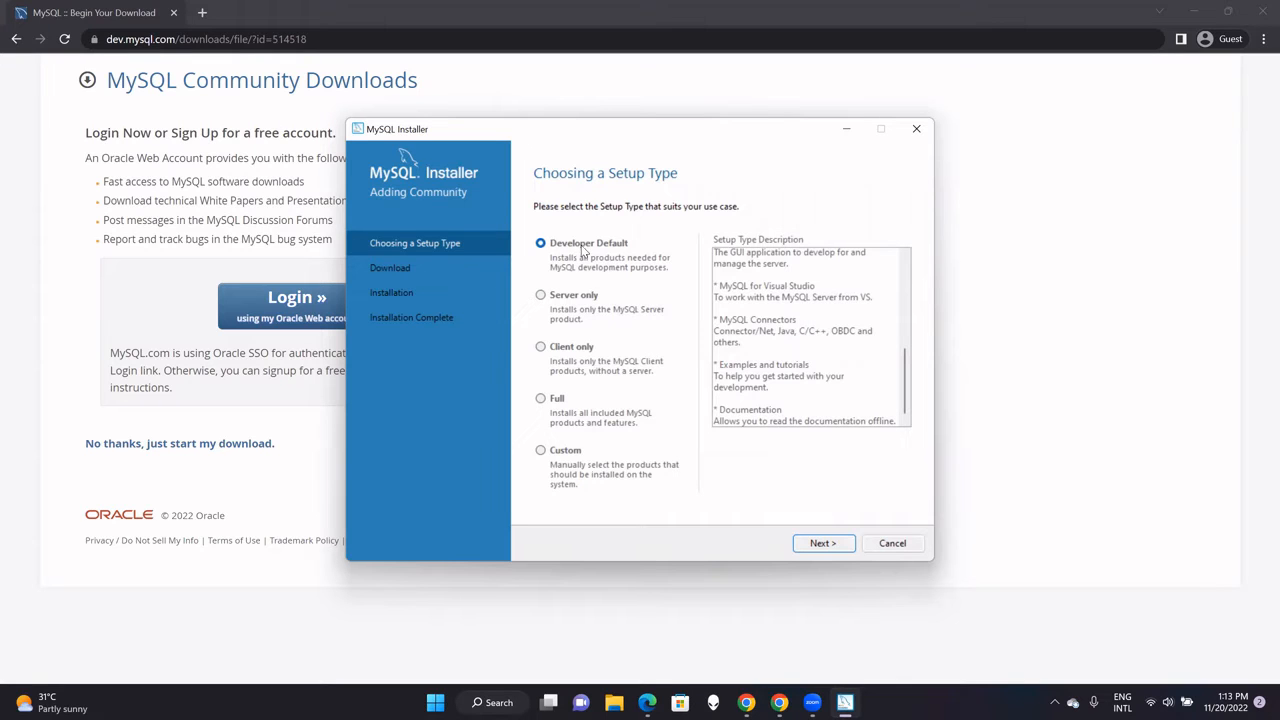
Accept Developer Default and continue past the unmet requirements to the Installation step.
{"action": "left_click", "coordinate": [821, 543]}
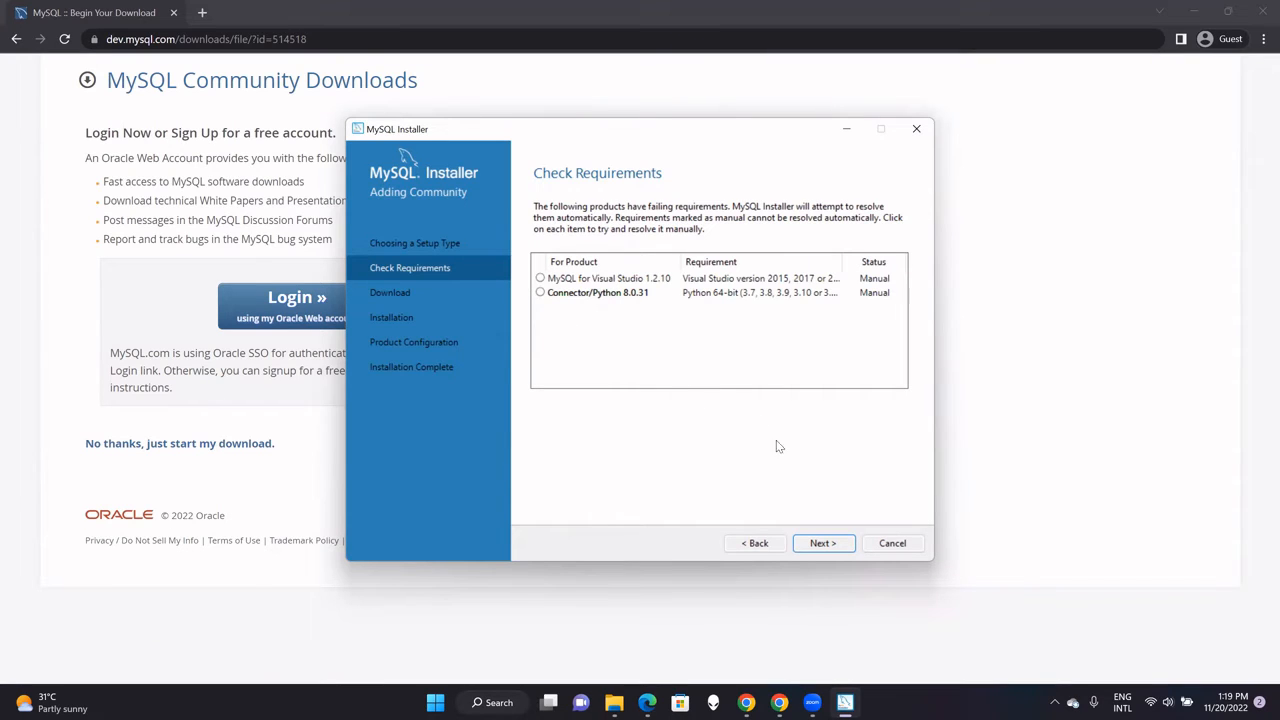
{"action": "left_click", "coordinate": [822, 543]}
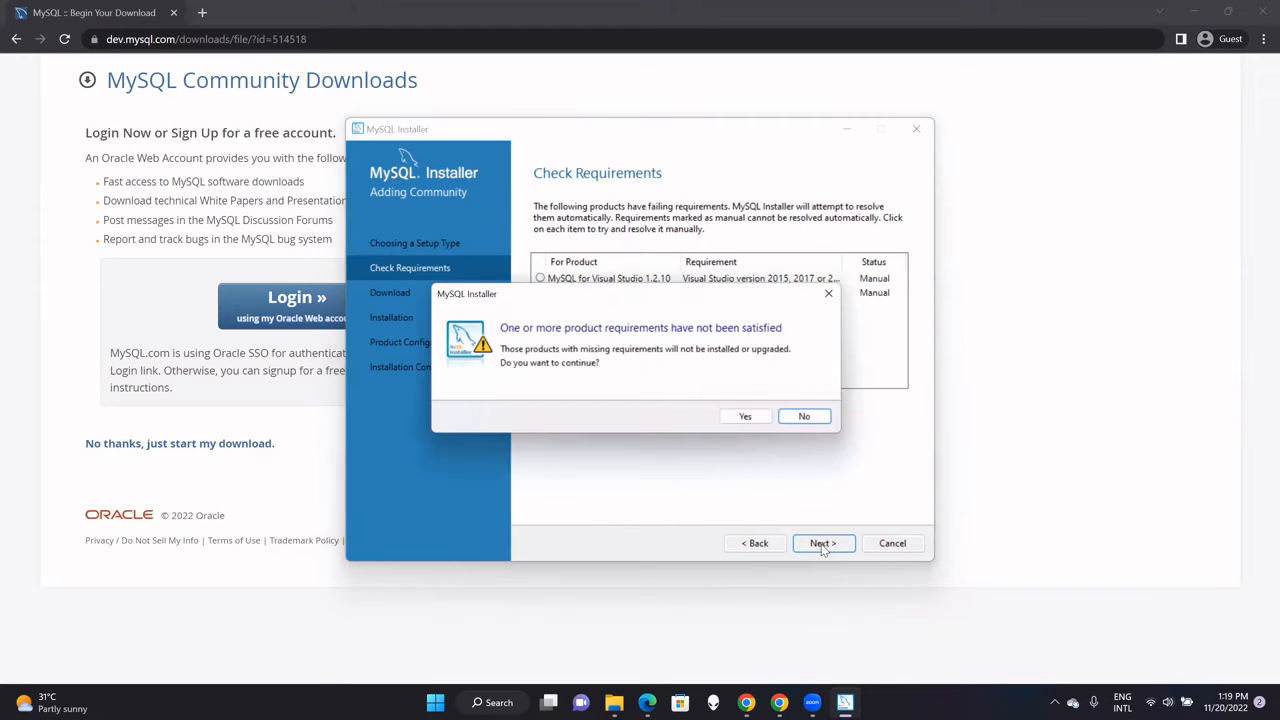
{"action": "left_click", "coordinate": [752, 417]}
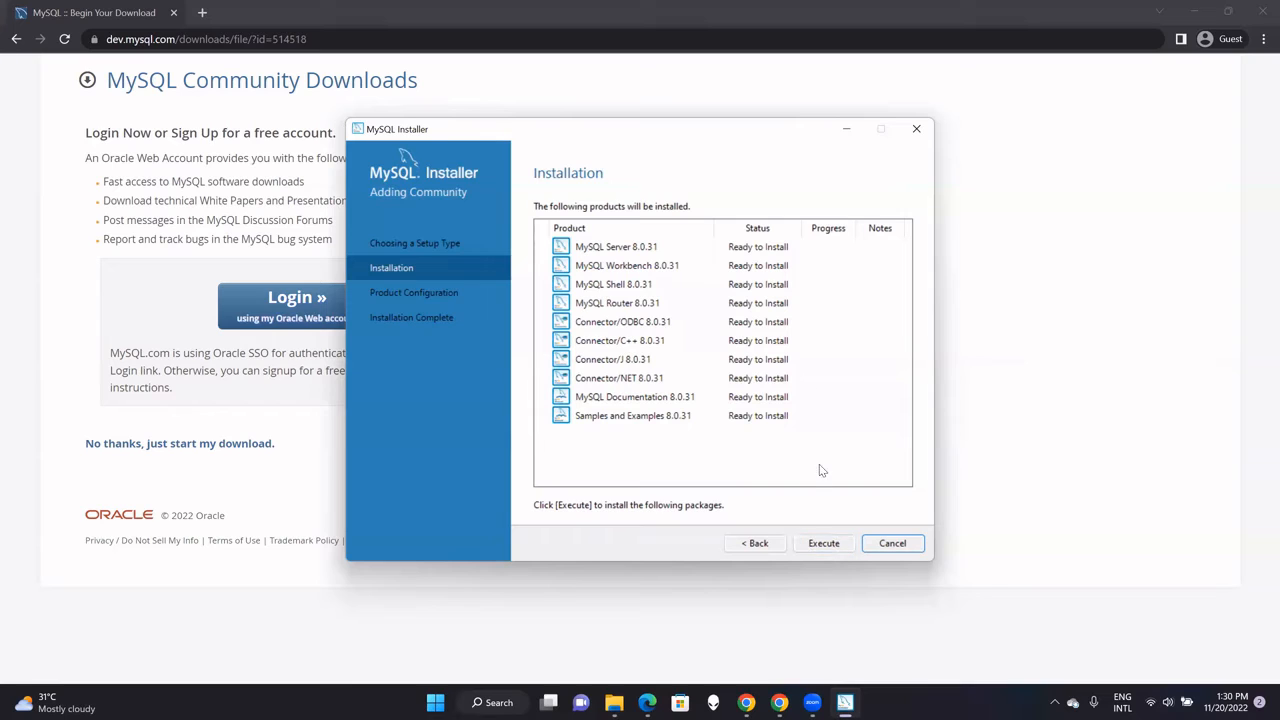
Execute the installation of all ten 8.0.31 products until each shows Complete.
{"action": "left_click", "coordinate": [824, 545]}
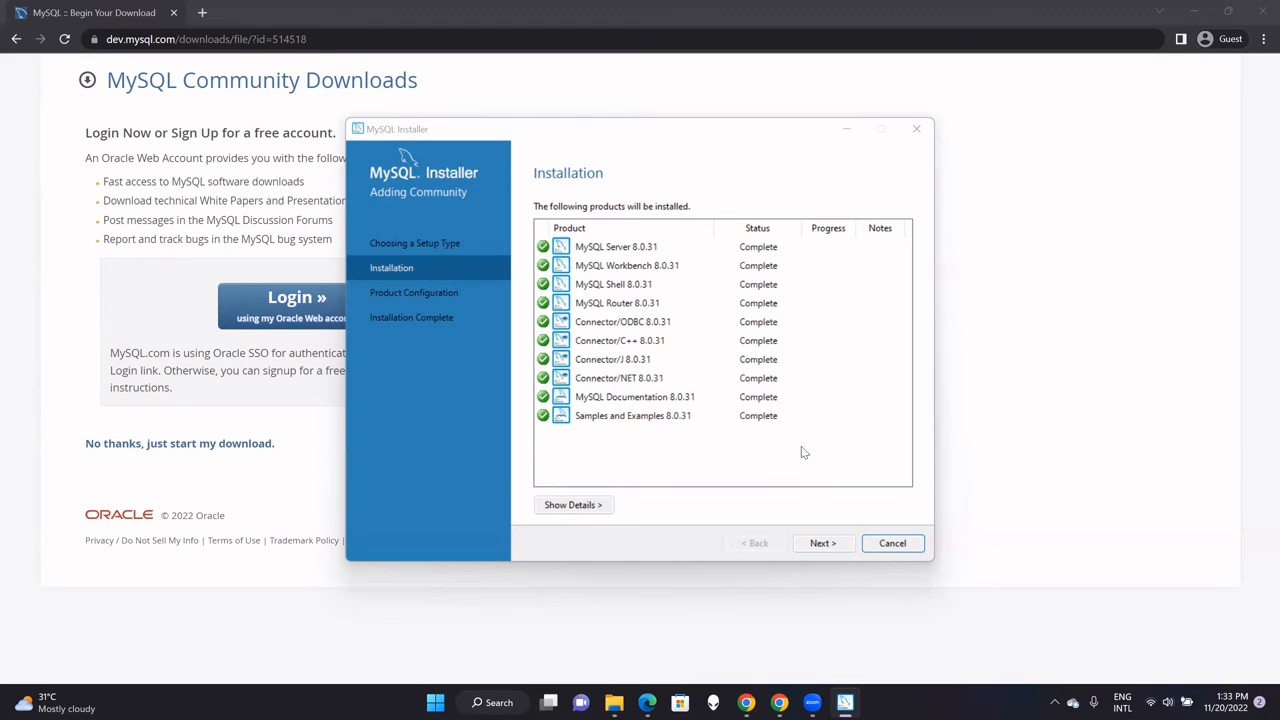
Begin MySQL Server 8.0.31 configuration, keeping Development Computer and port 3306 defaults.
{"action": "left_click", "coordinate": [820, 543]}
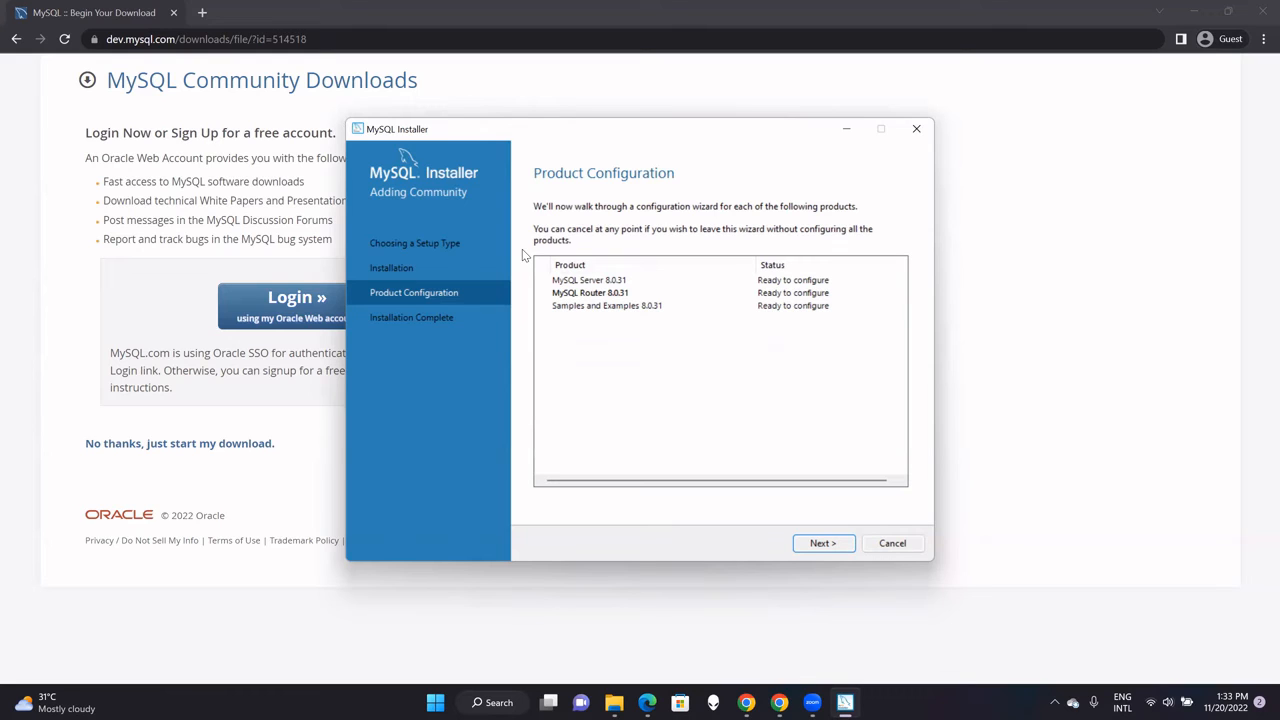
{"action": "left_click", "coordinate": [810, 544]}
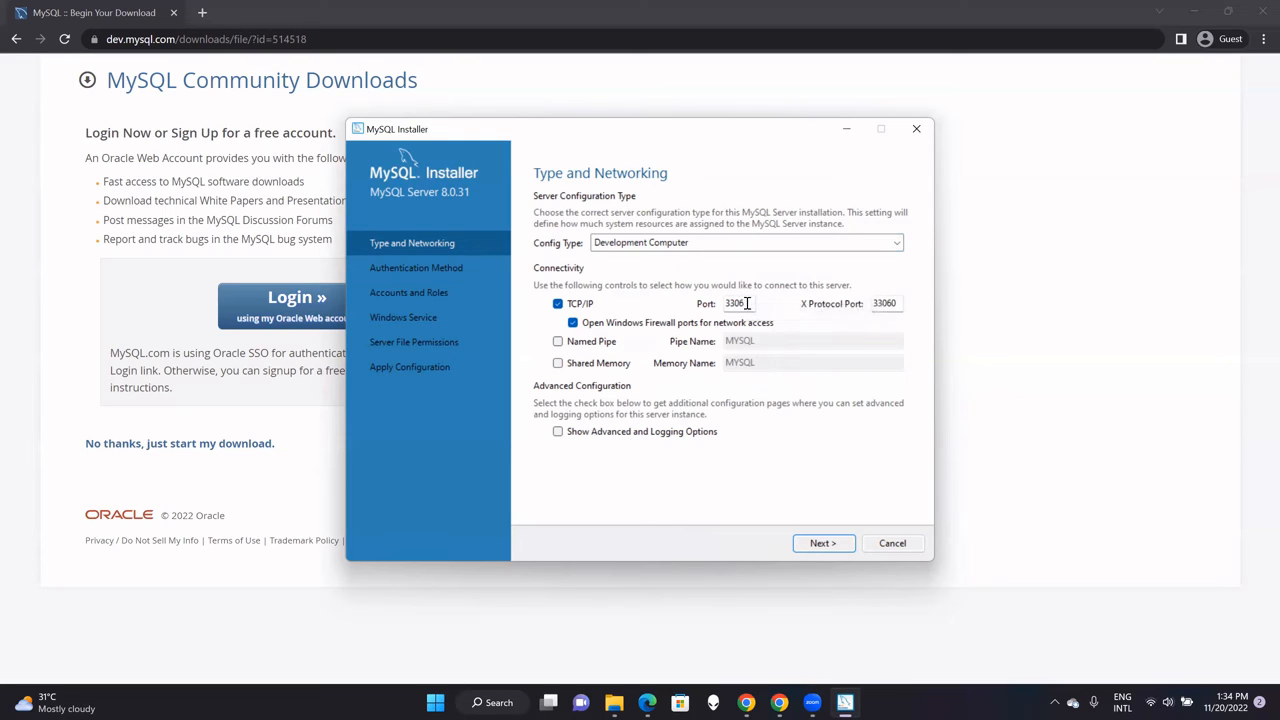
{"action": "left_click", "coordinate": [820, 545]}
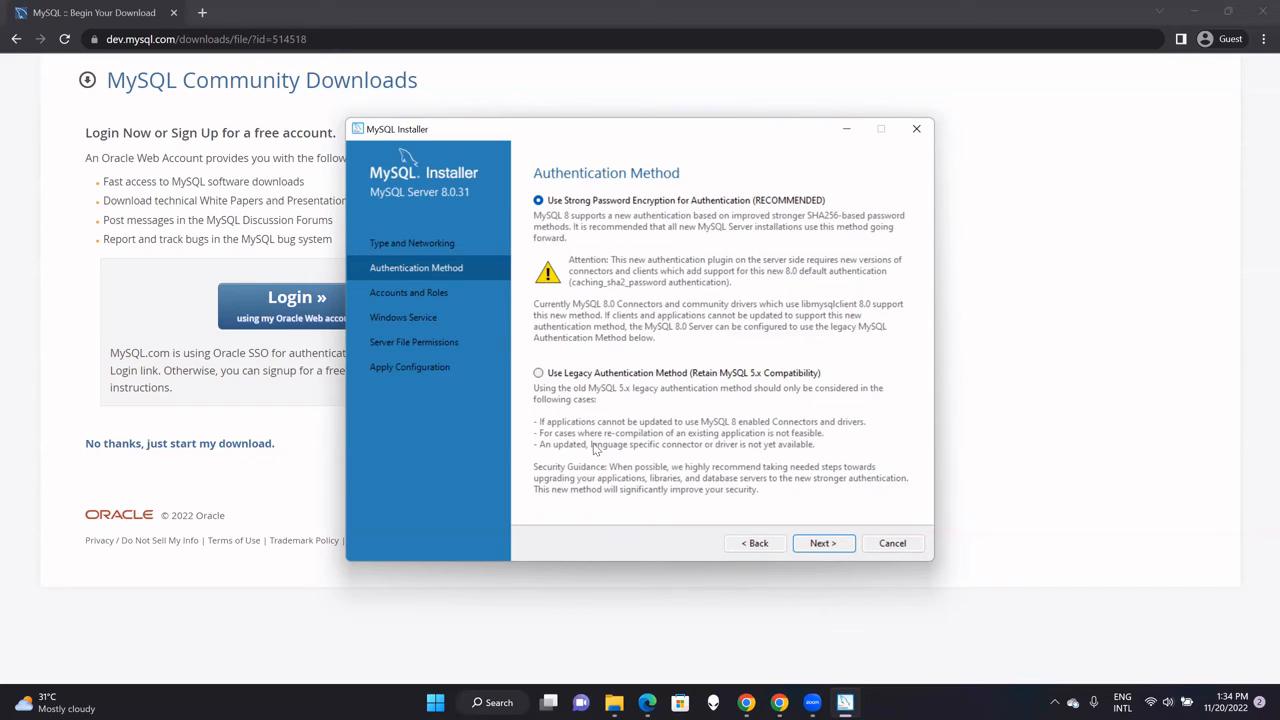
Enter the root account password and repeat it on Accounts and Roles.
{"action": "left_click", "coordinate": [822, 543]}
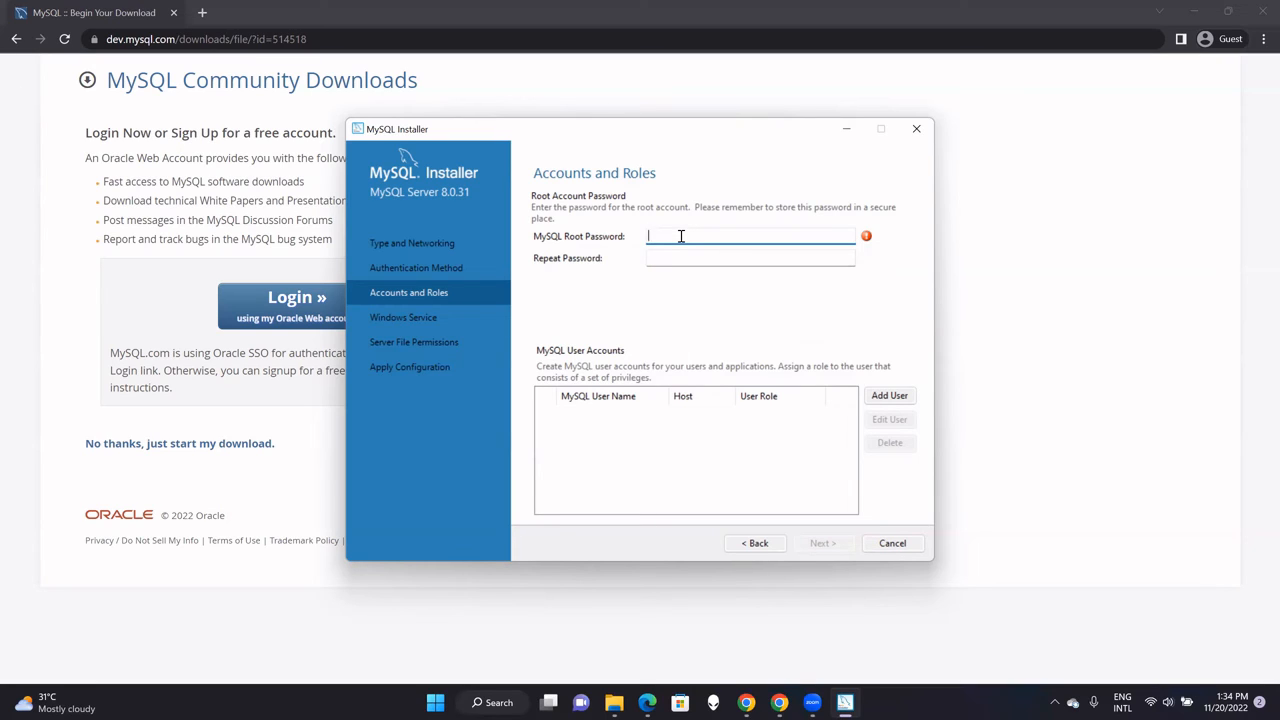
{"action": "type", "text": "••••"}
{"action": "left_click", "coordinate": [670, 256]}
{"action": "type", "text": "••"}
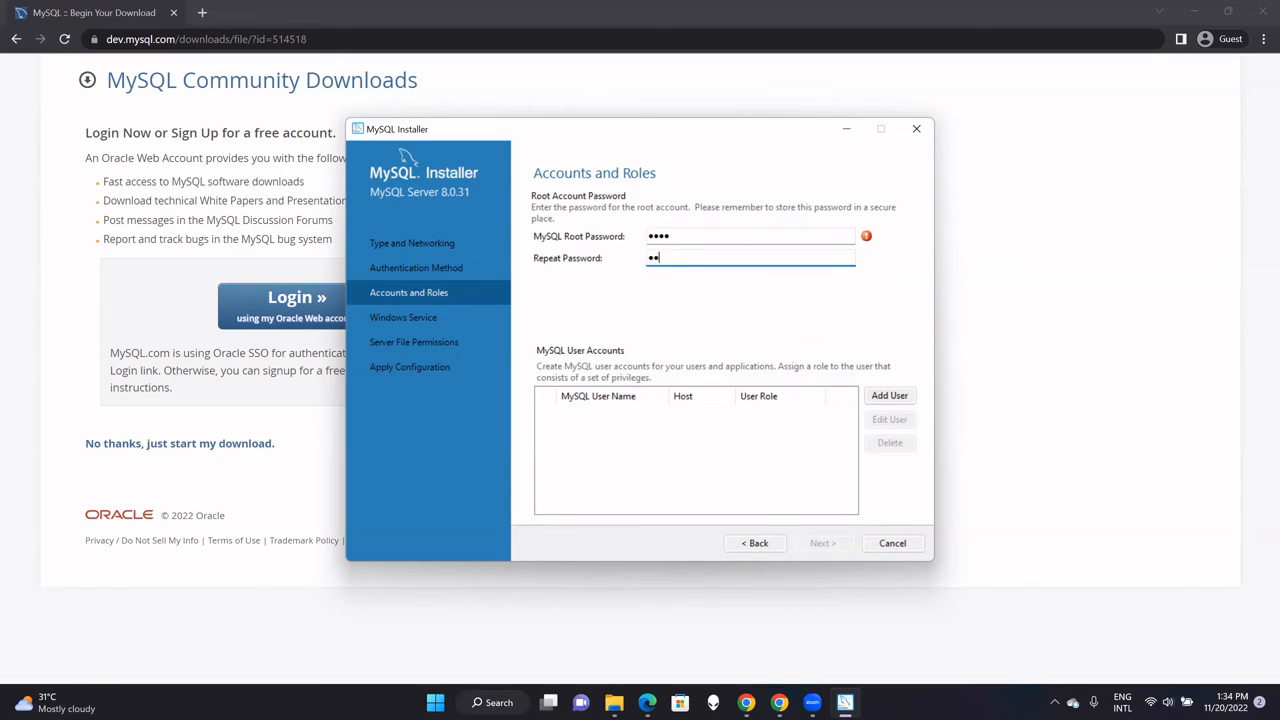
{"action": "type", "text": "••"}
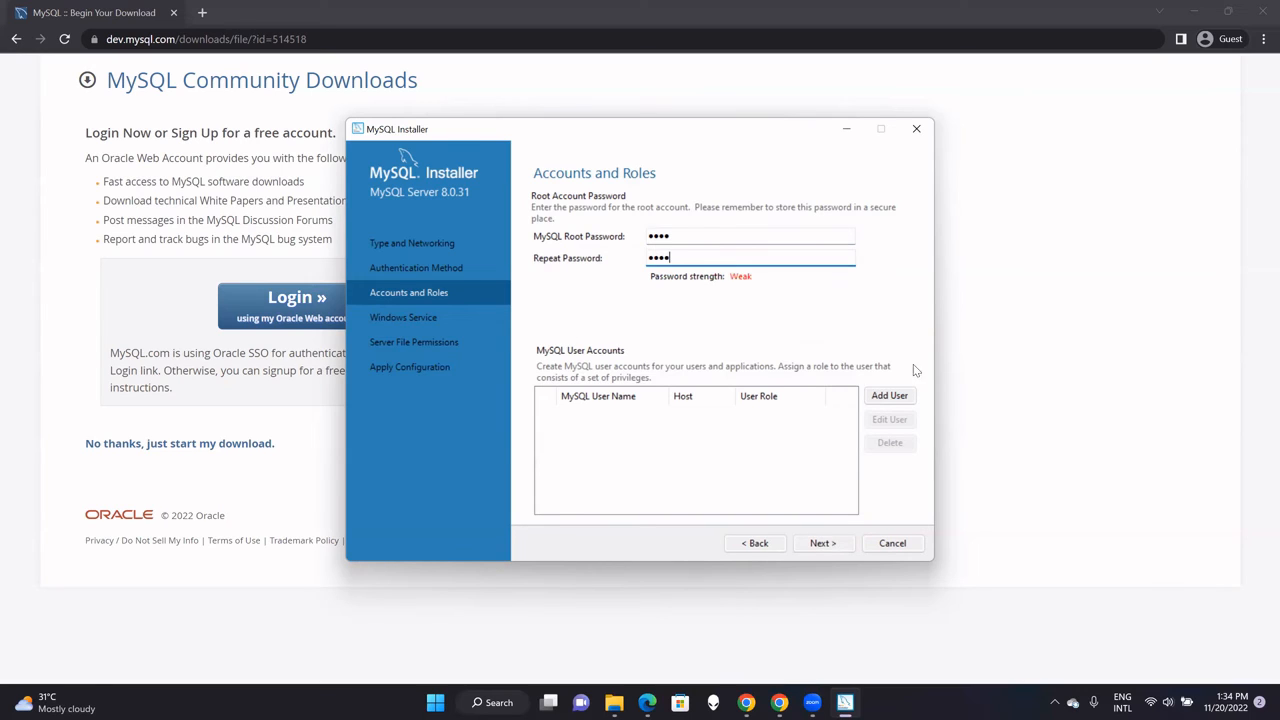
Inspect the Add User dialog's host and DB Admin role, then cancel without adding a user.
{"action": "left_click", "coordinate": [887, 400]}
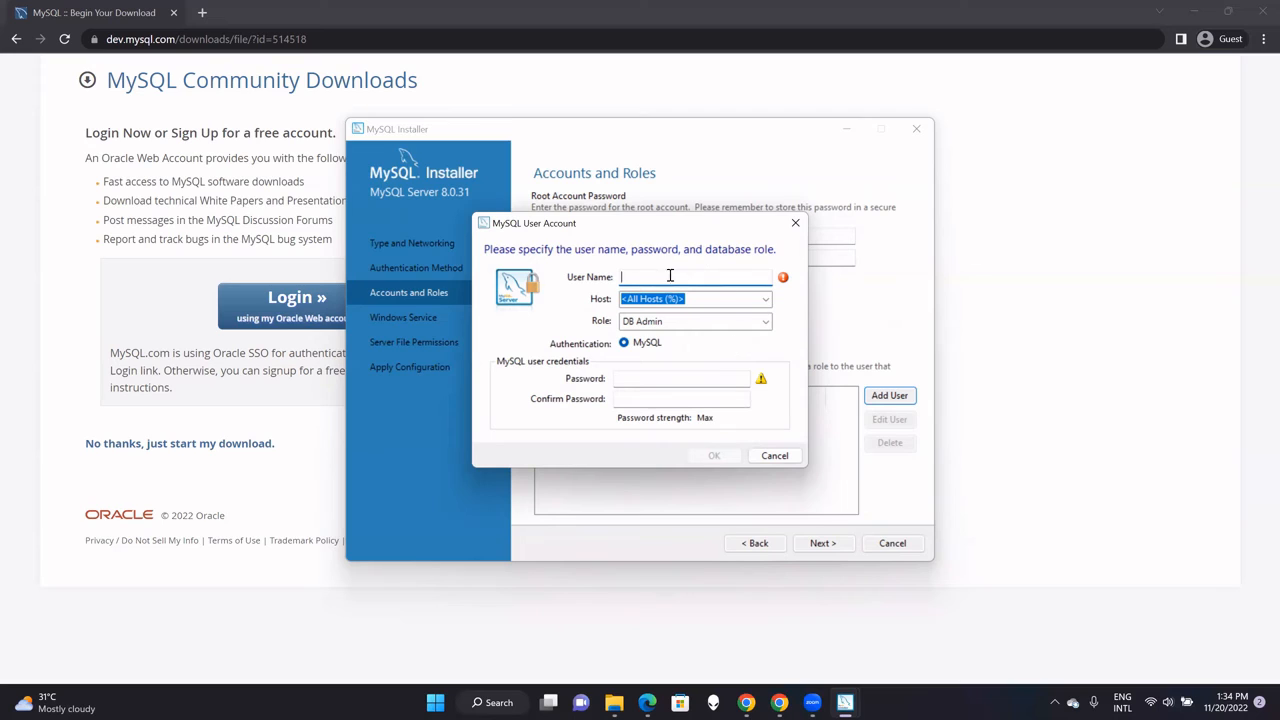
{"action": "left_click", "coordinate": [723, 298]}
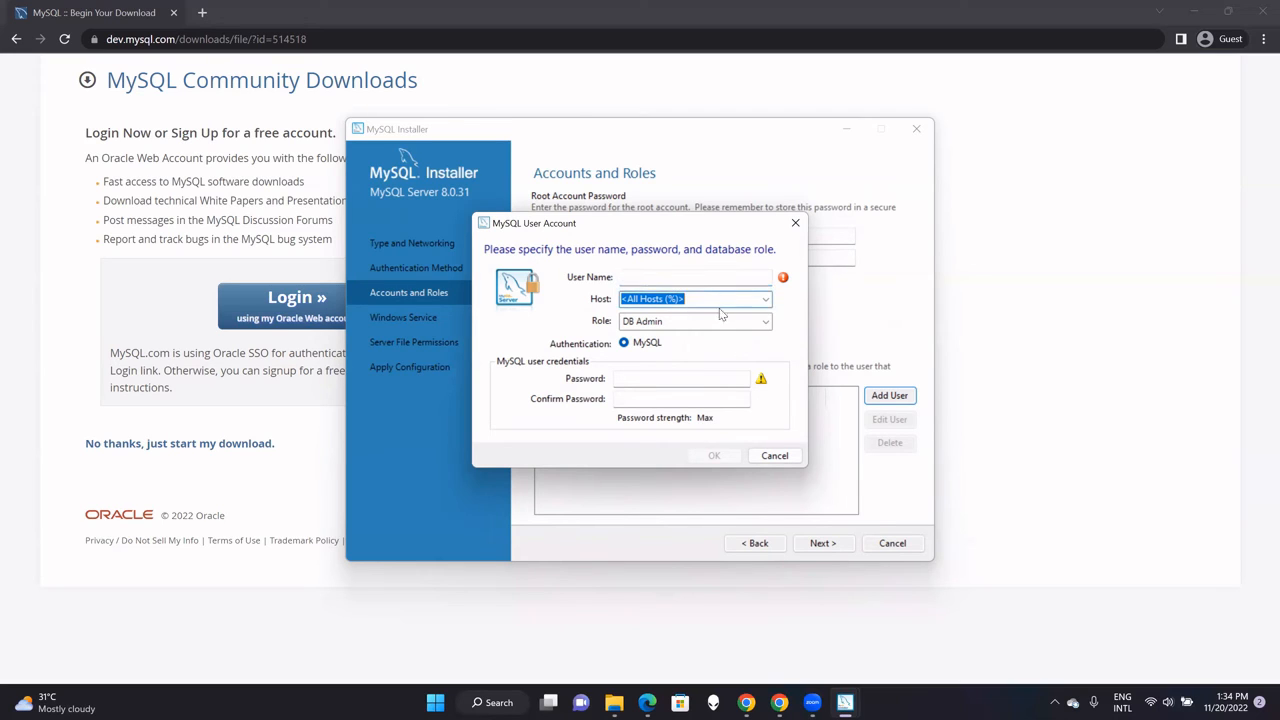
{"action": "left_click", "coordinate": [670, 322]}
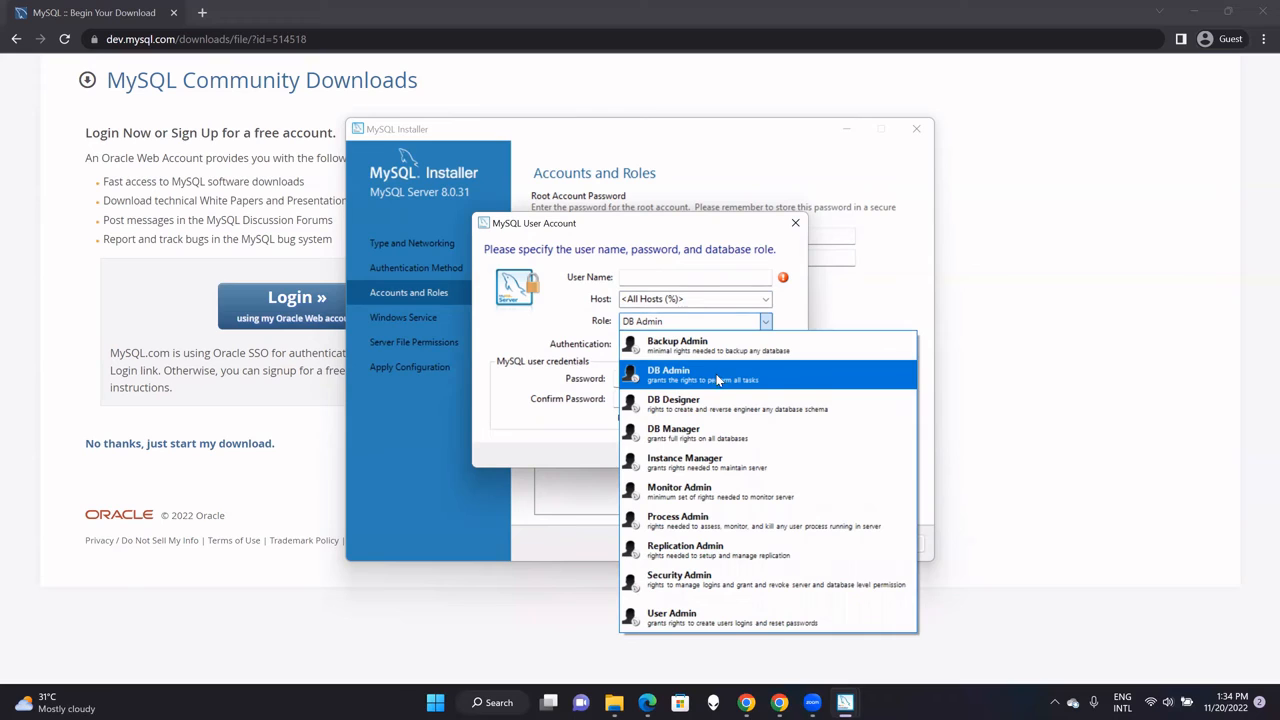
{"action": "left_click", "coordinate": [560, 313]}
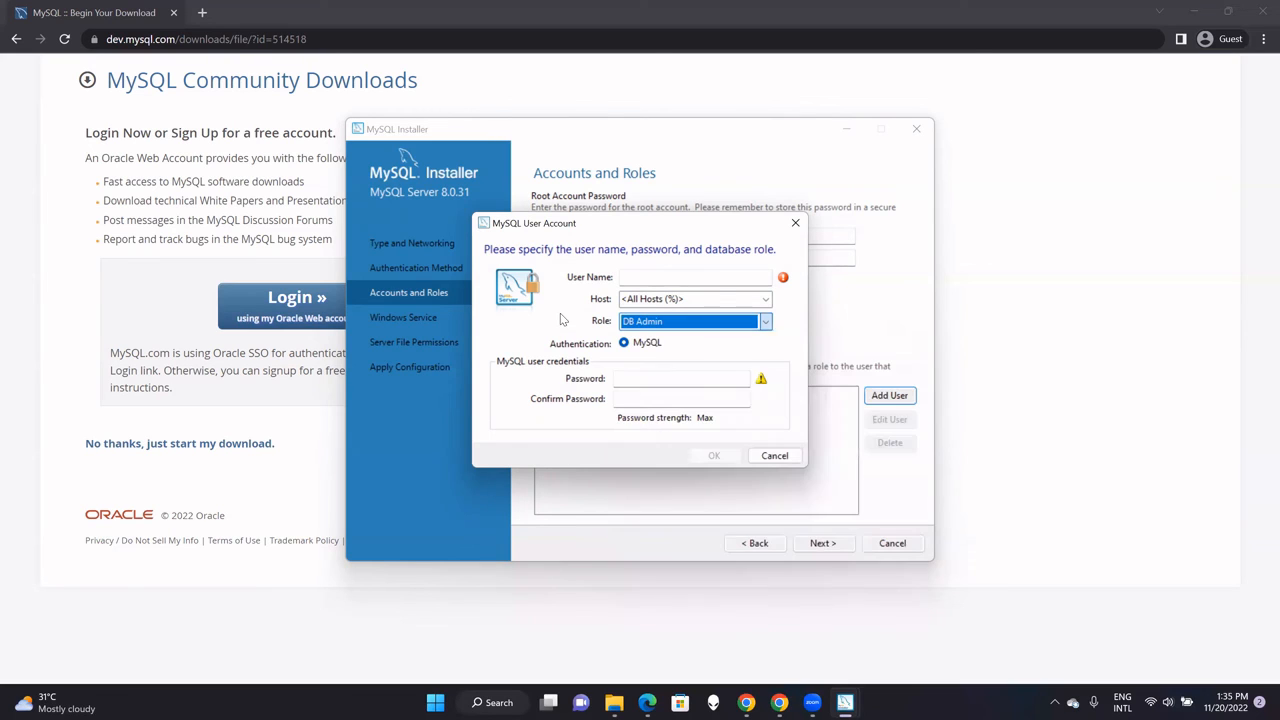
{"action": "left_click", "coordinate": [774, 456]}
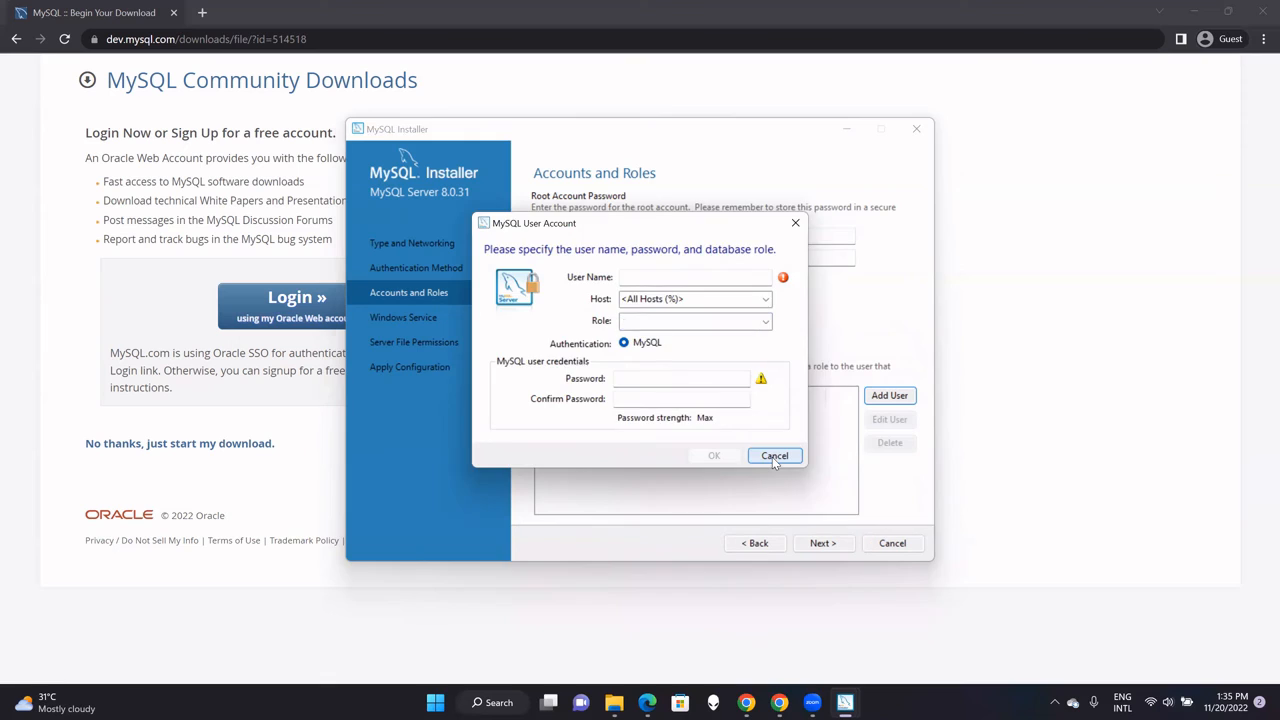
Keep the MySQL80 Windows service and default file permissions, then apply the server configuration.
{"action": "left_click", "coordinate": [836, 540]}
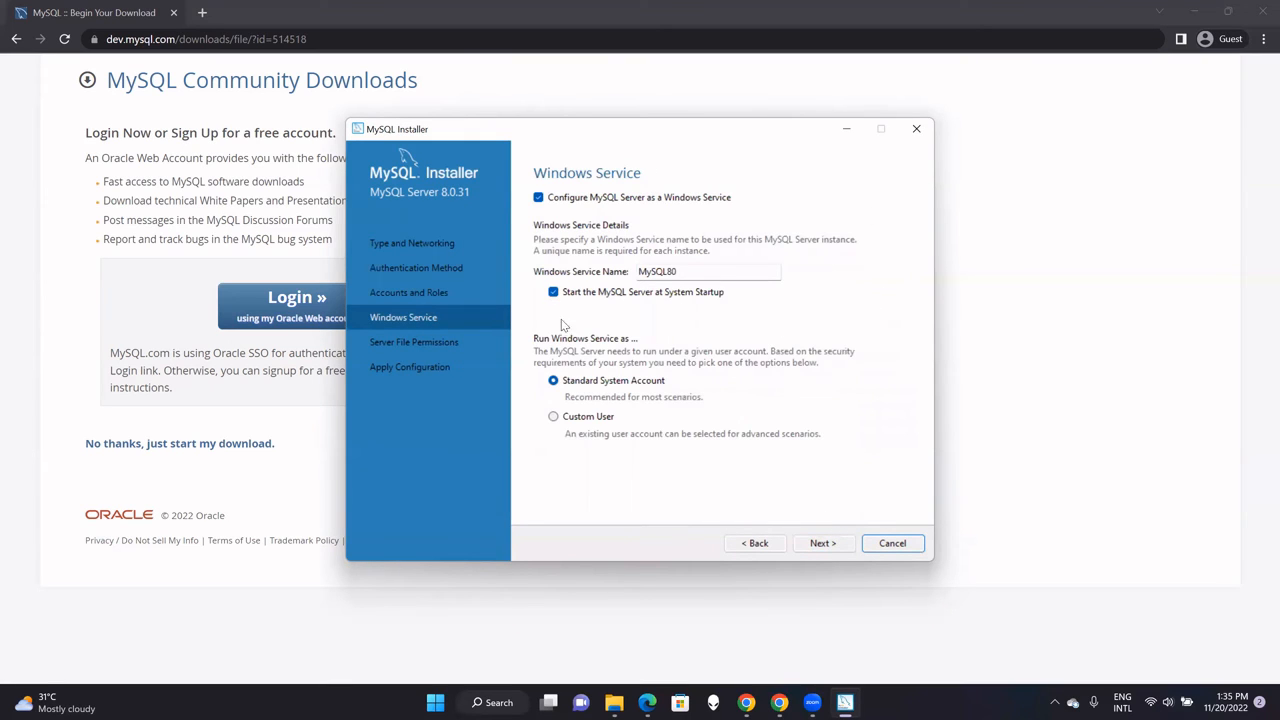
{"action": "left_click", "coordinate": [826, 545]}
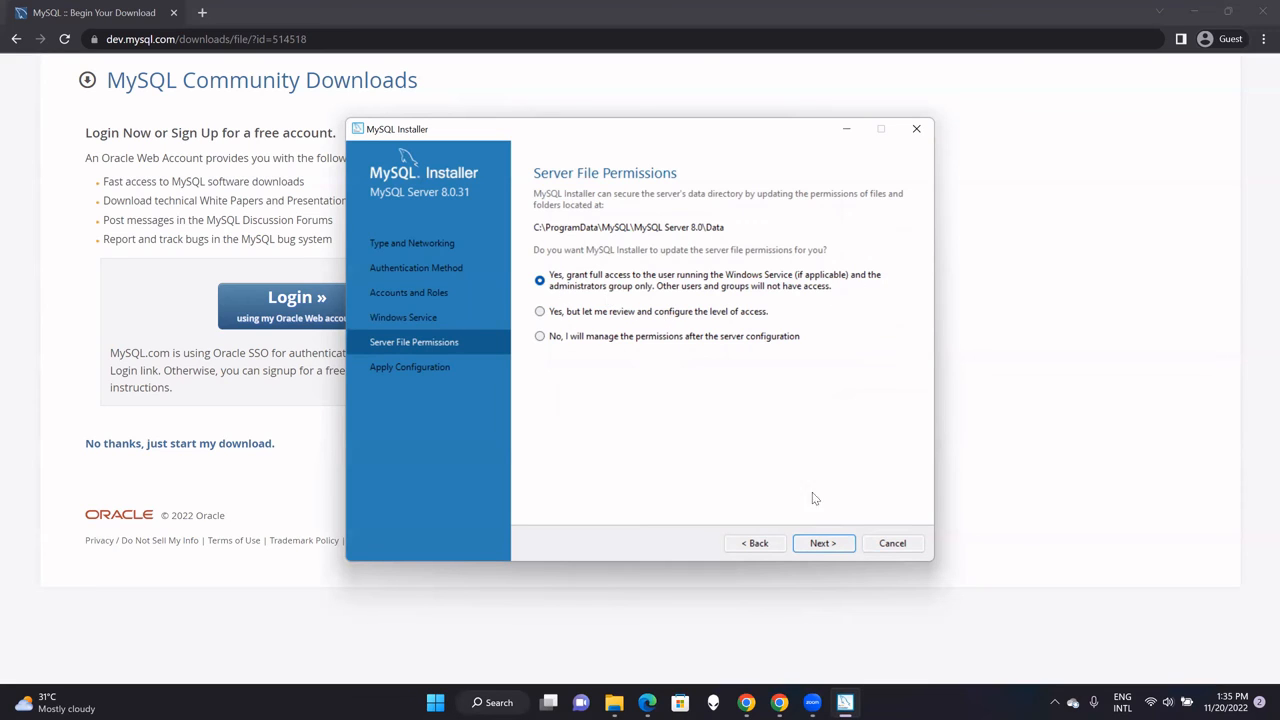
{"action": "left_click", "coordinate": [820, 546]}
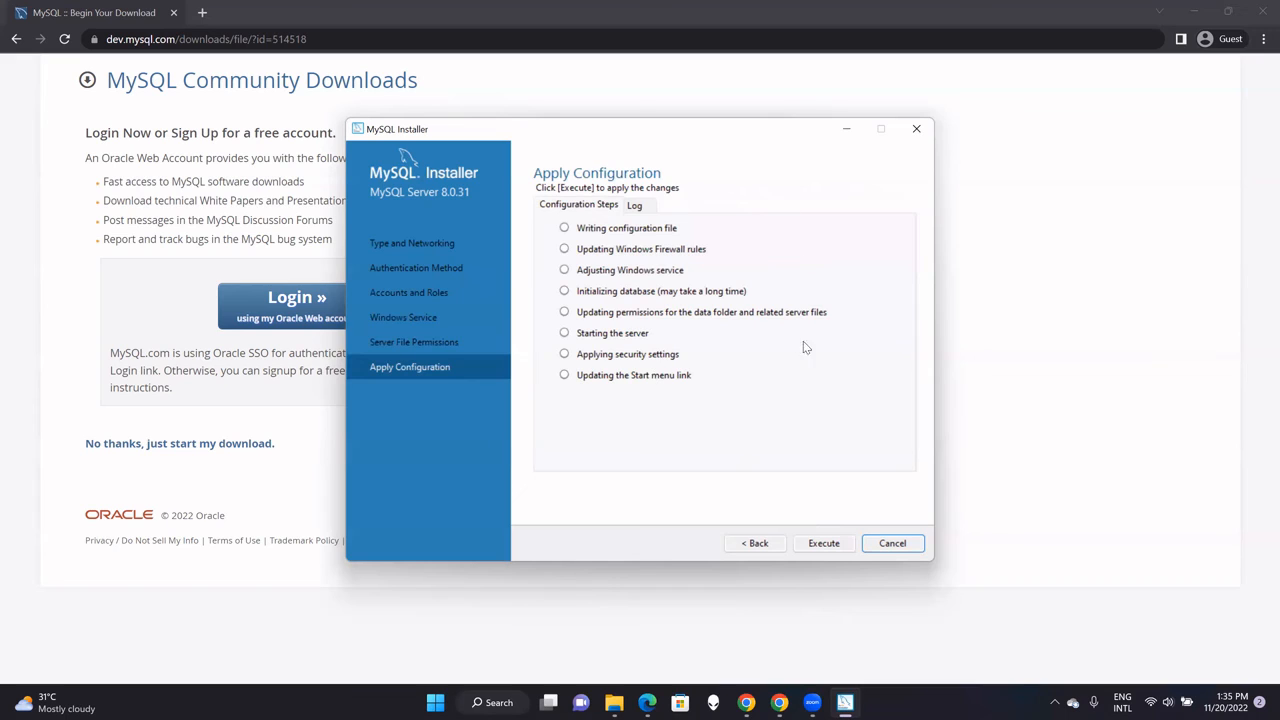
{"action": "left_click", "coordinate": [823, 544]}
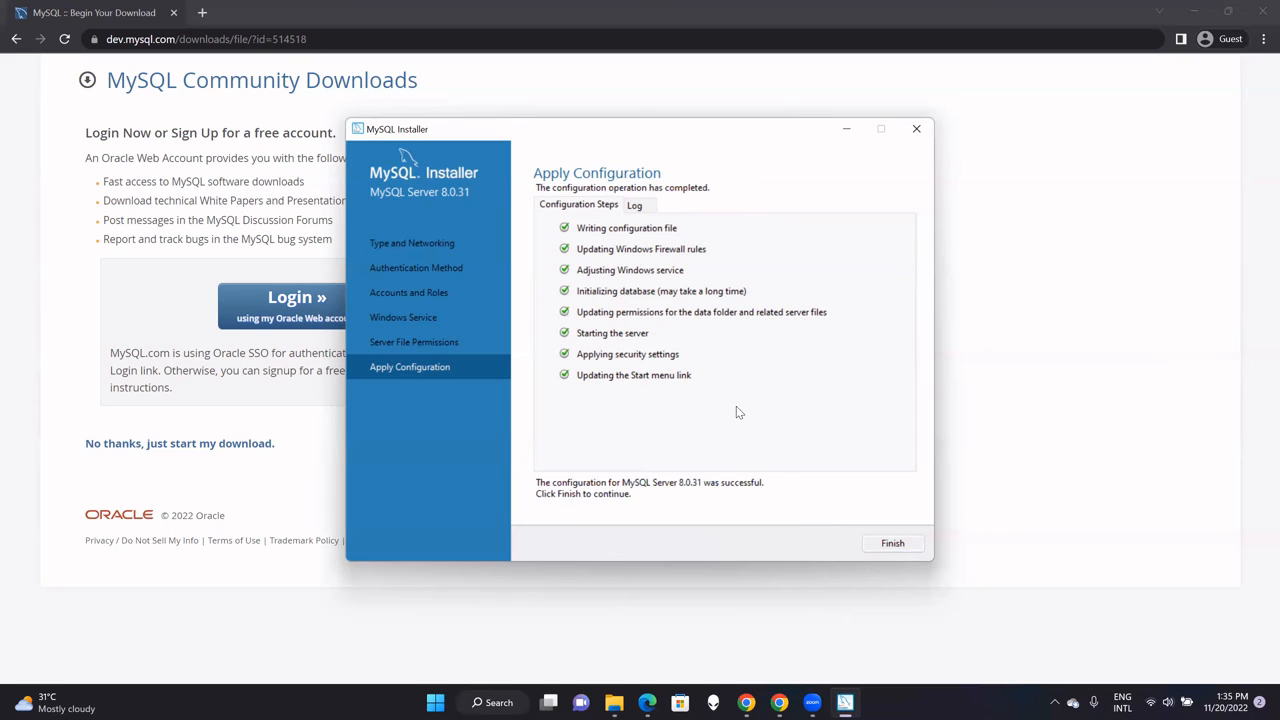
{"action": "left_click", "coordinate": [892, 543]}
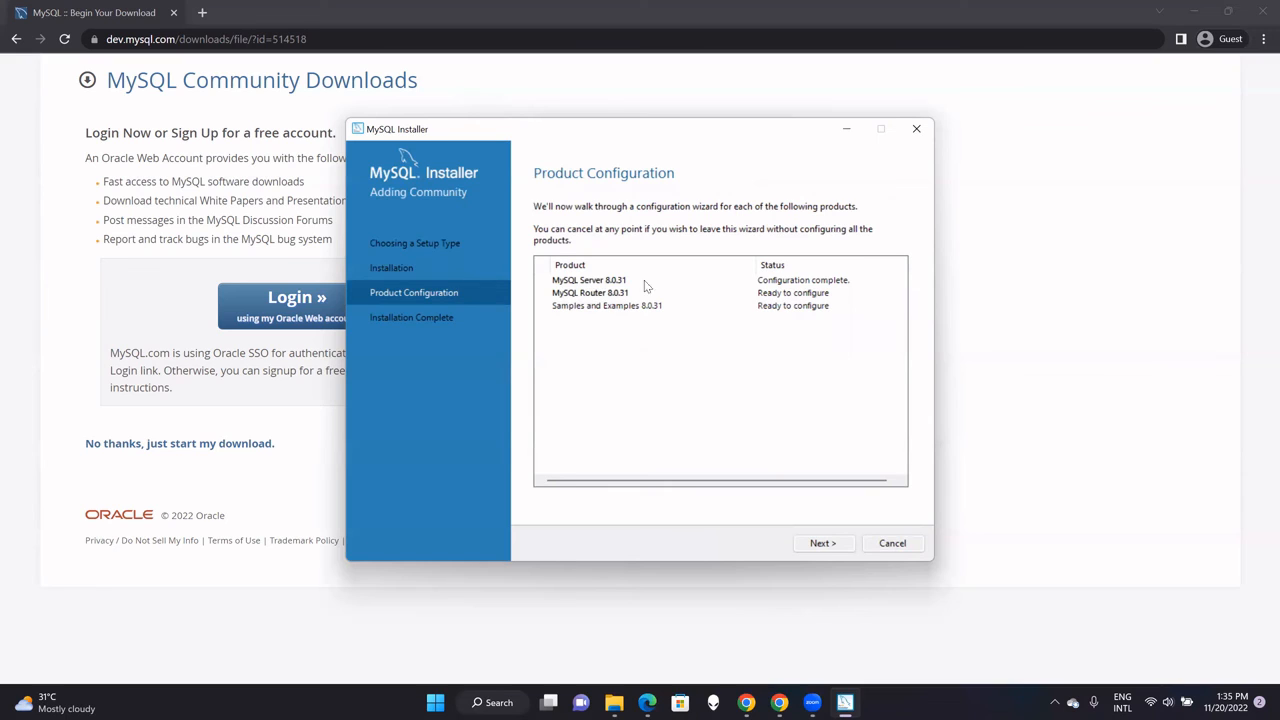
Finish MySQL Router 8.0.31 setup with InnoDB Cluster bootstrapping left unchecked.
{"action": "left_click", "coordinate": [823, 543]}
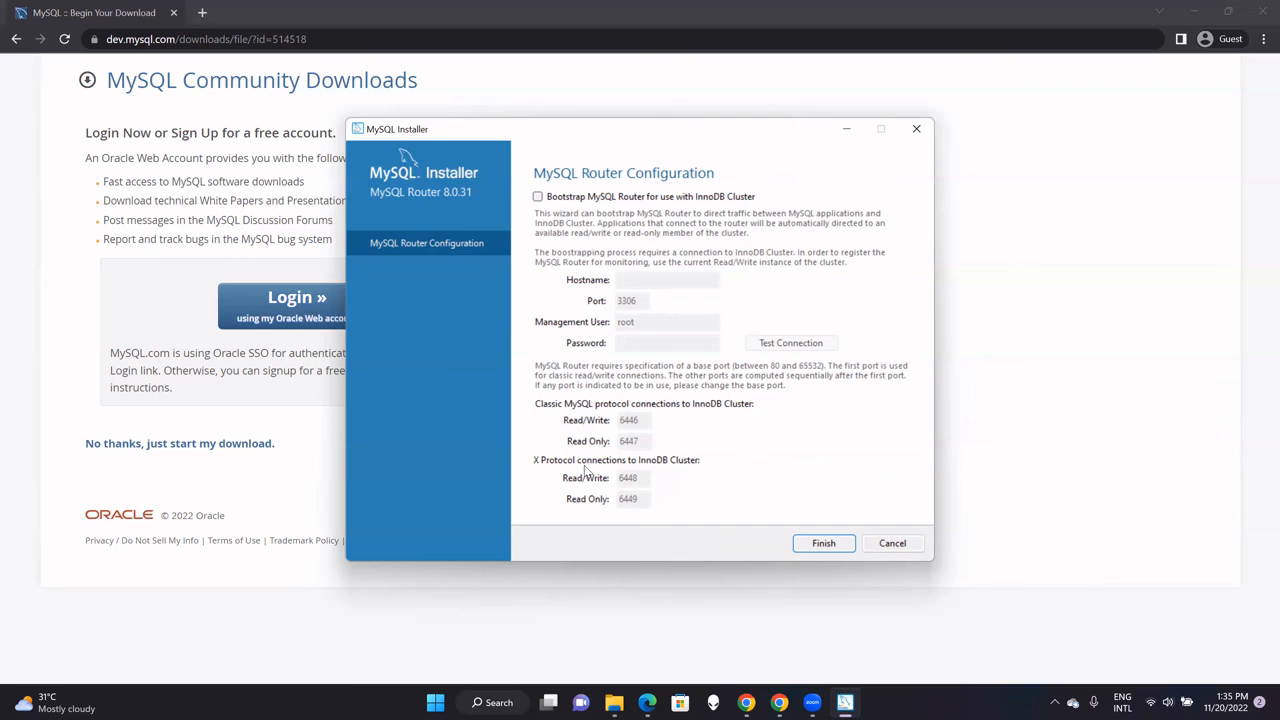
{"action": "left_click", "coordinate": [823, 545]}
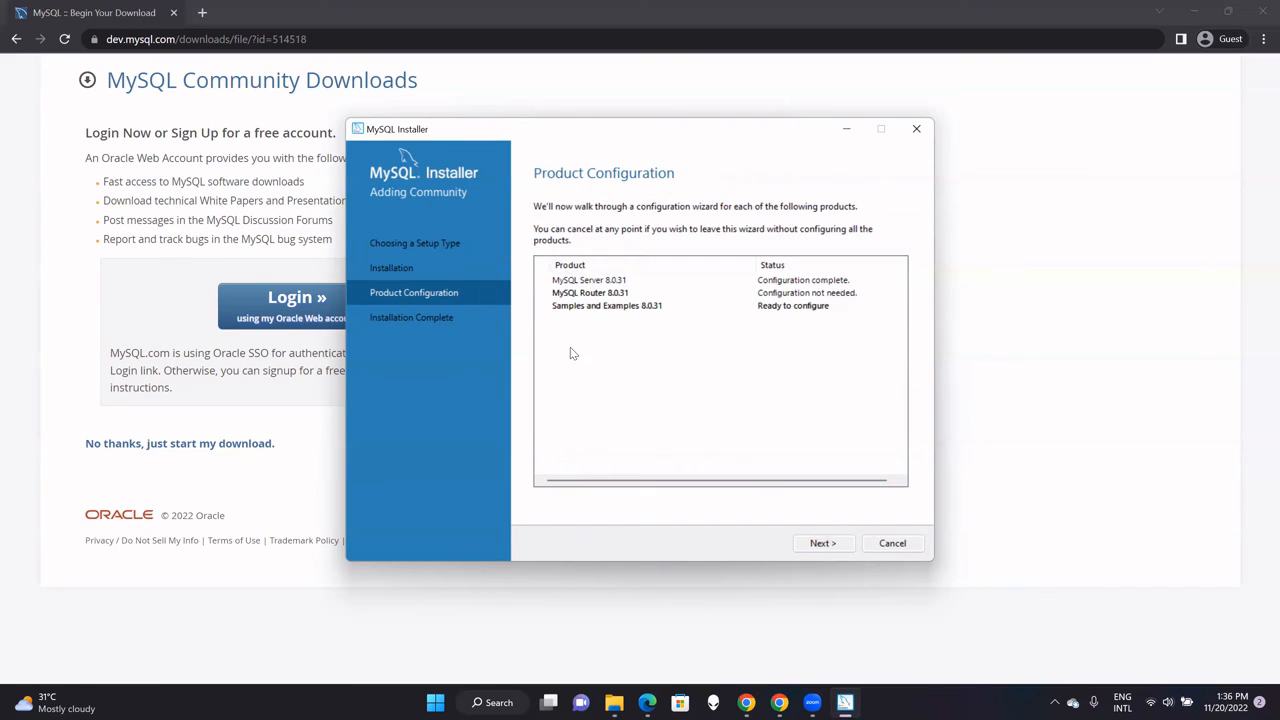
Connect Samples and Examples to the server by entering and checking the root account password.
{"action": "left_click", "coordinate": [826, 543]}
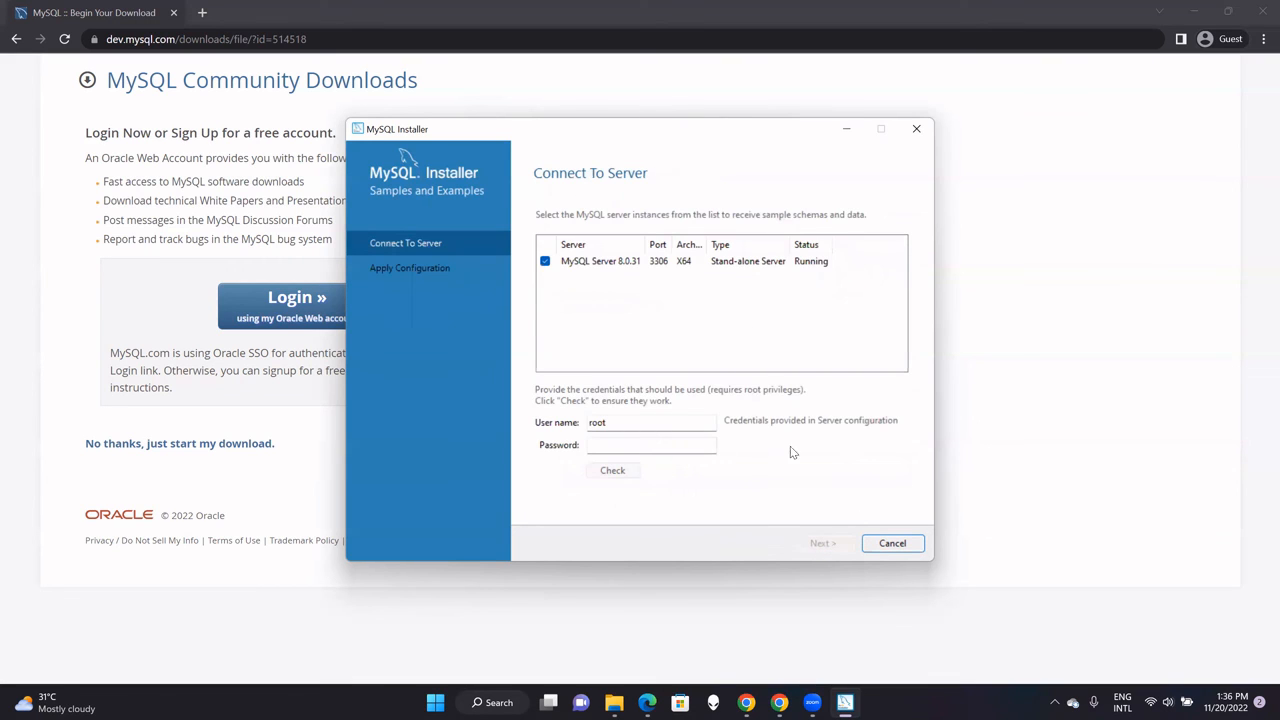
{"action": "left_click", "coordinate": [646, 444]}
{"action": "type", "text": "root"}
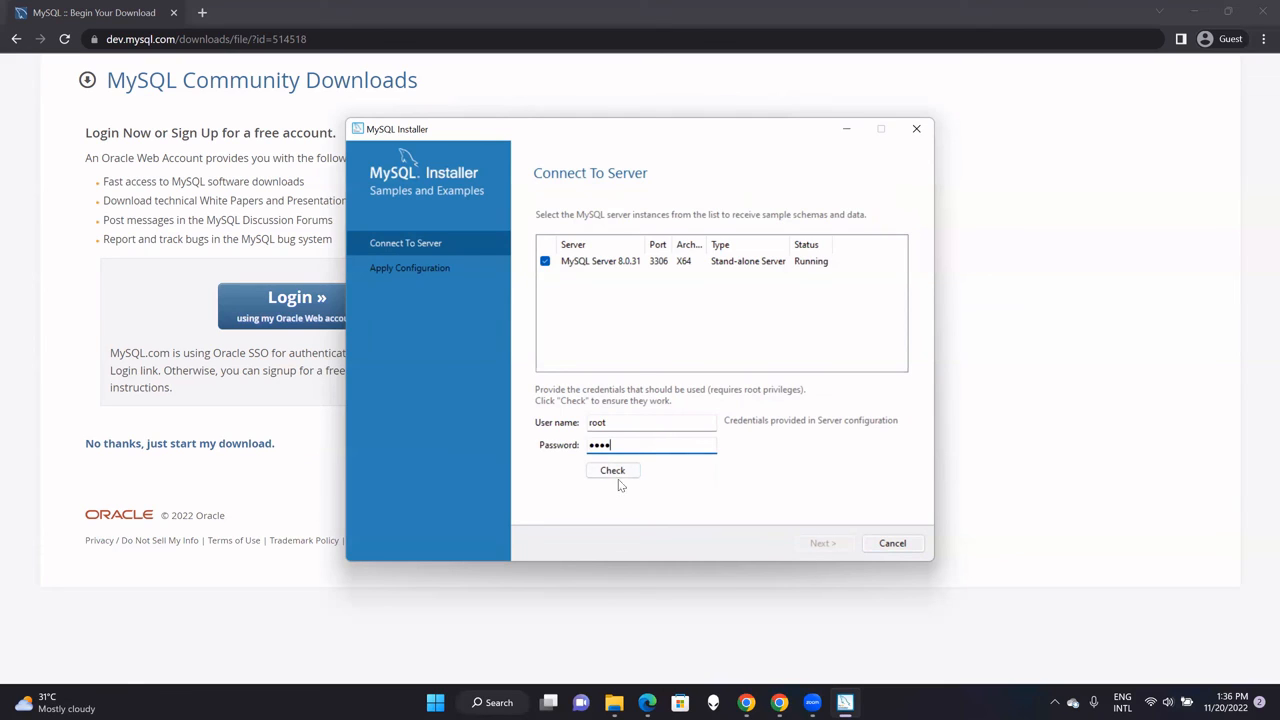
{"action": "left_click", "coordinate": [616, 474]}
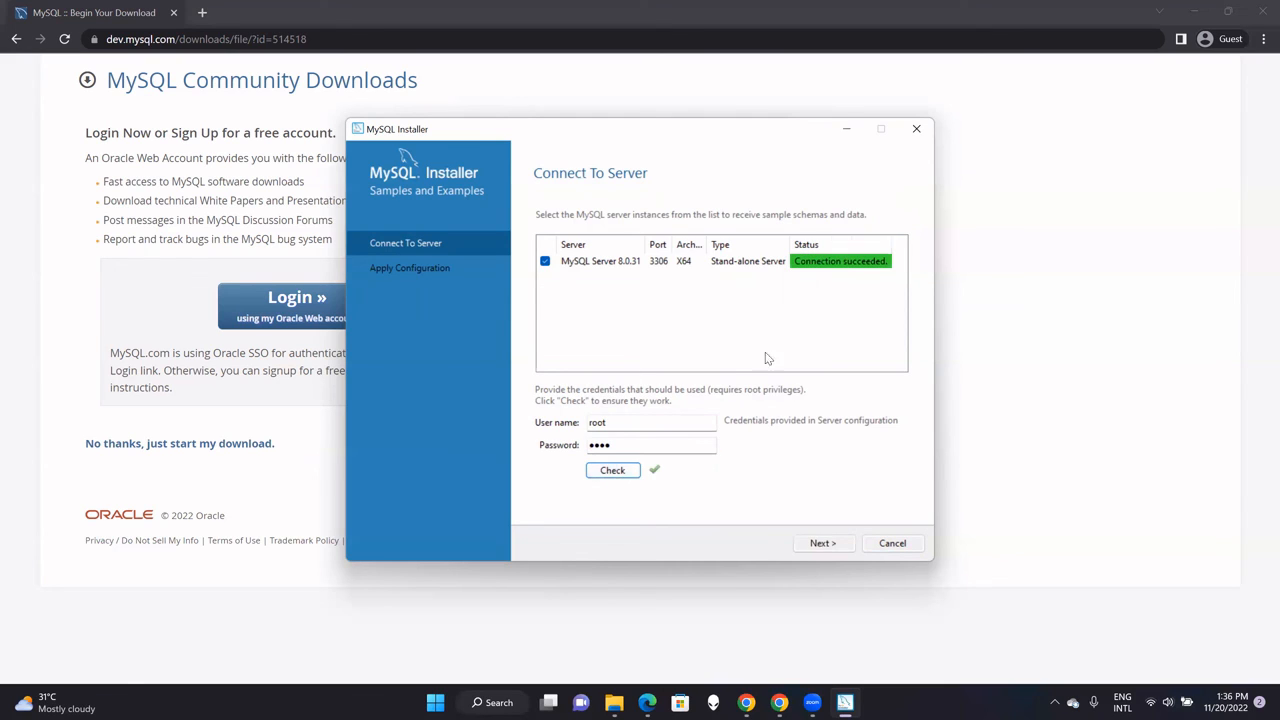
Apply the Samples and Examples configuration scripts and proceed to the Installation Complete summary.
{"action": "left_click", "coordinate": [822, 543]}
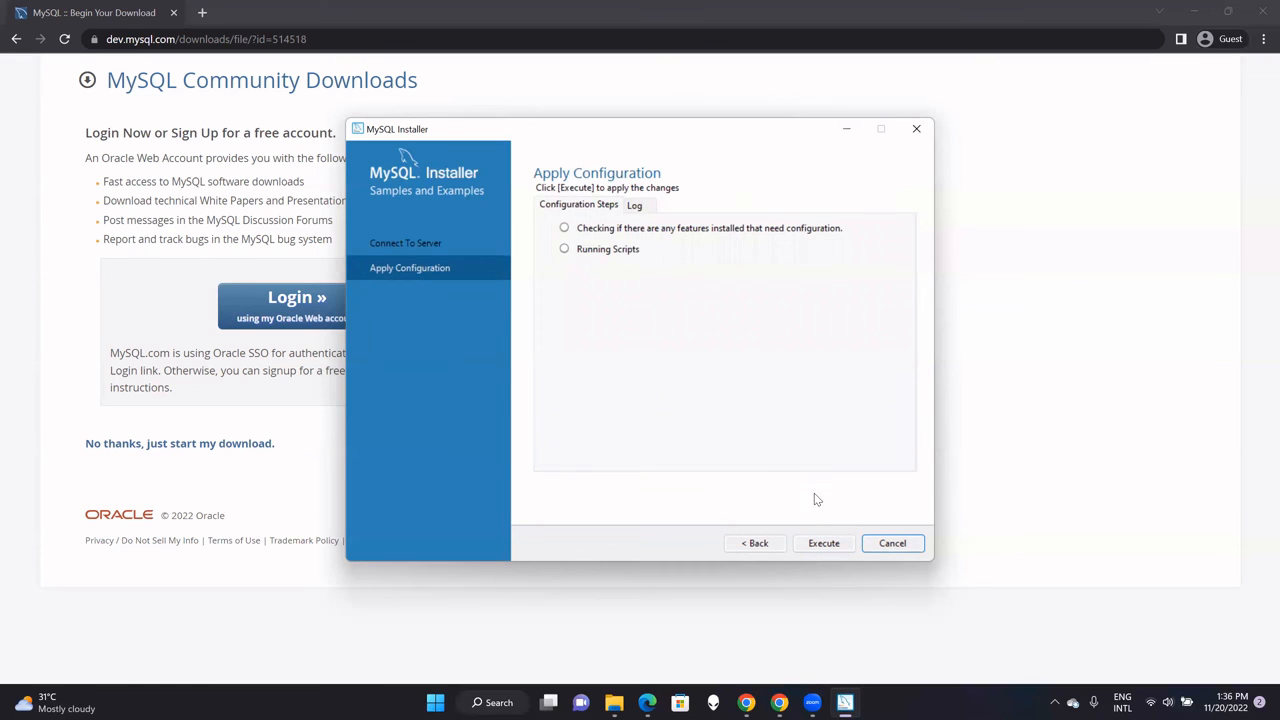
{"action": "left_click", "coordinate": [822, 546]}
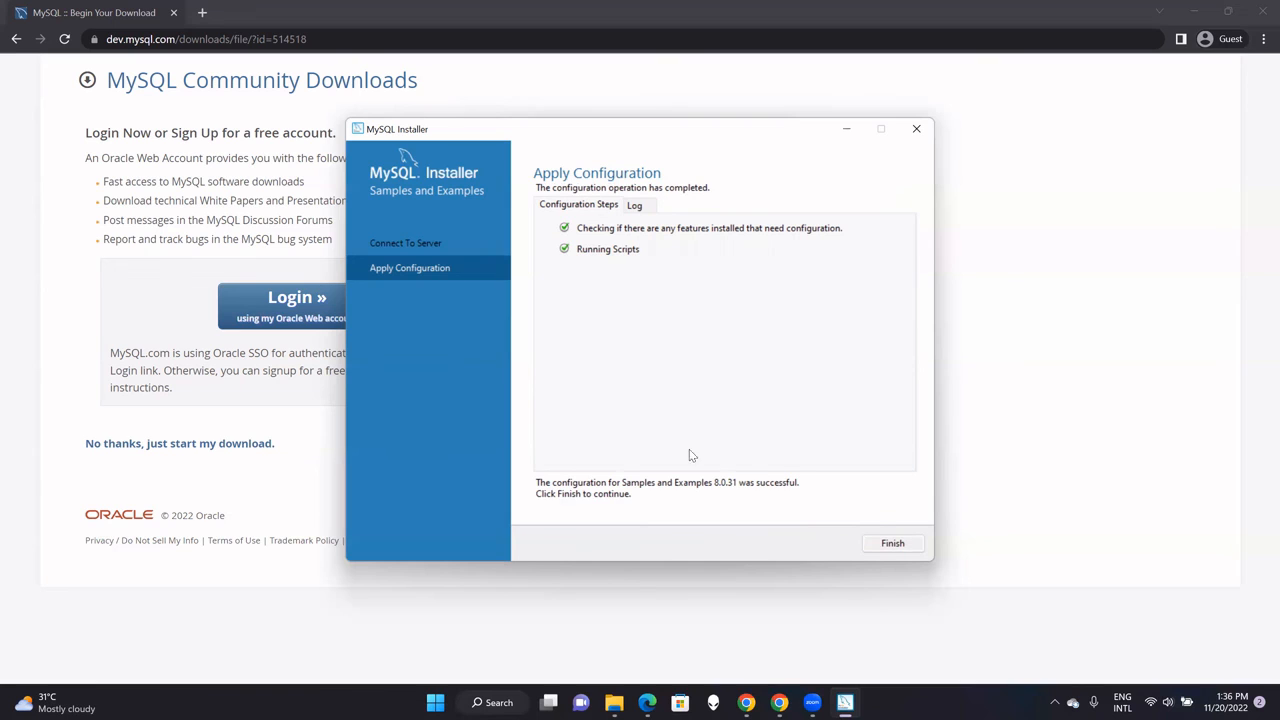
{"action": "left_click", "coordinate": [893, 544]}
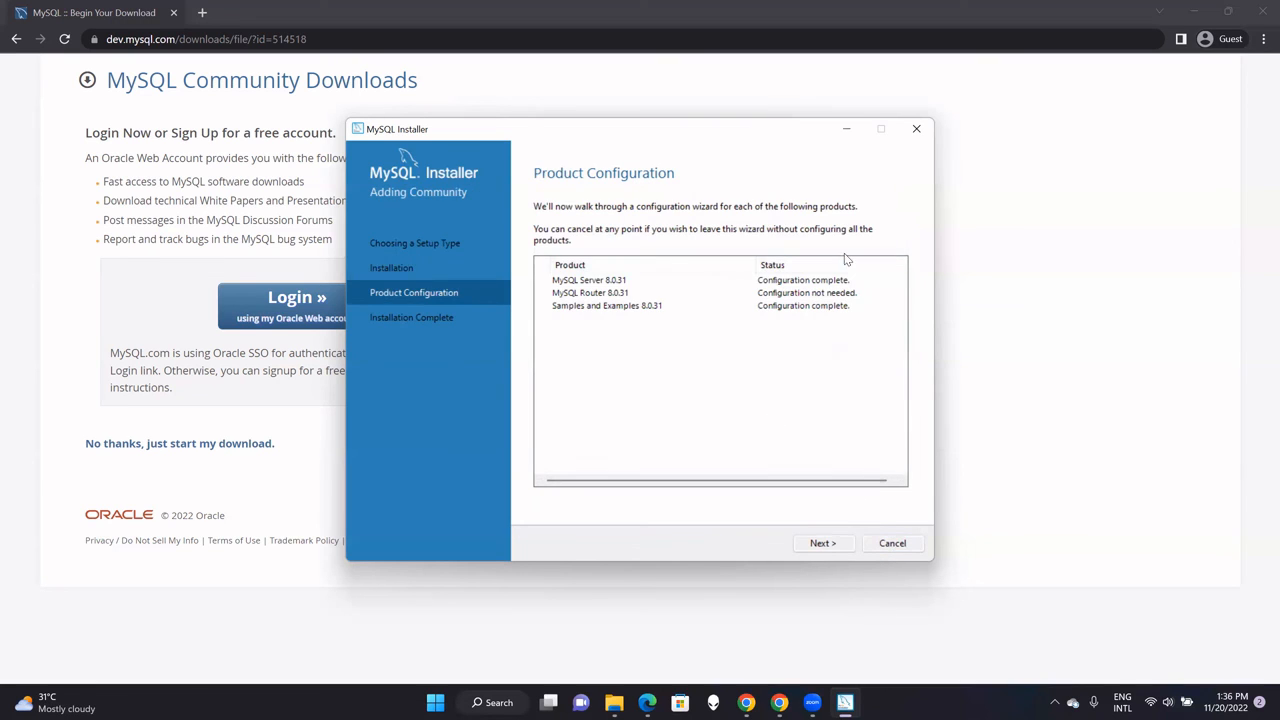
{"action": "left_click", "coordinate": [822, 544]}
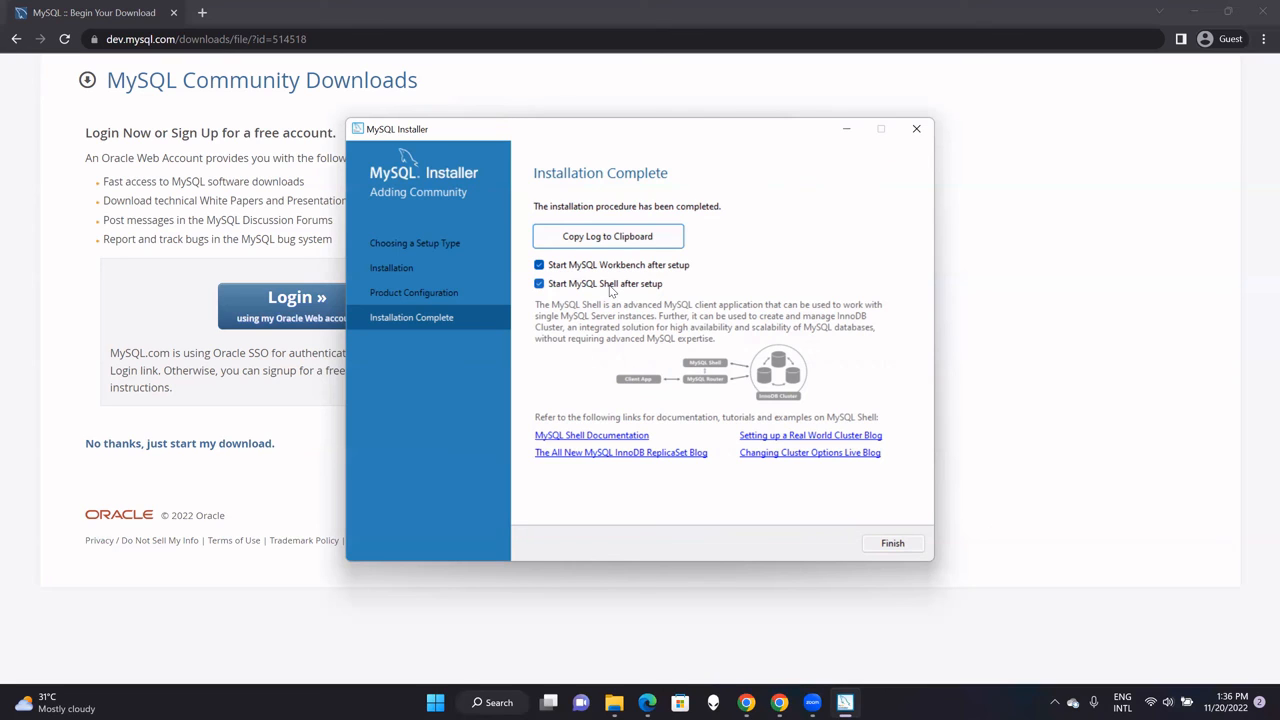
Close the installer with Start MySQL Workbench and Shell left checked.
{"action": "left_click", "coordinate": [890, 543]}
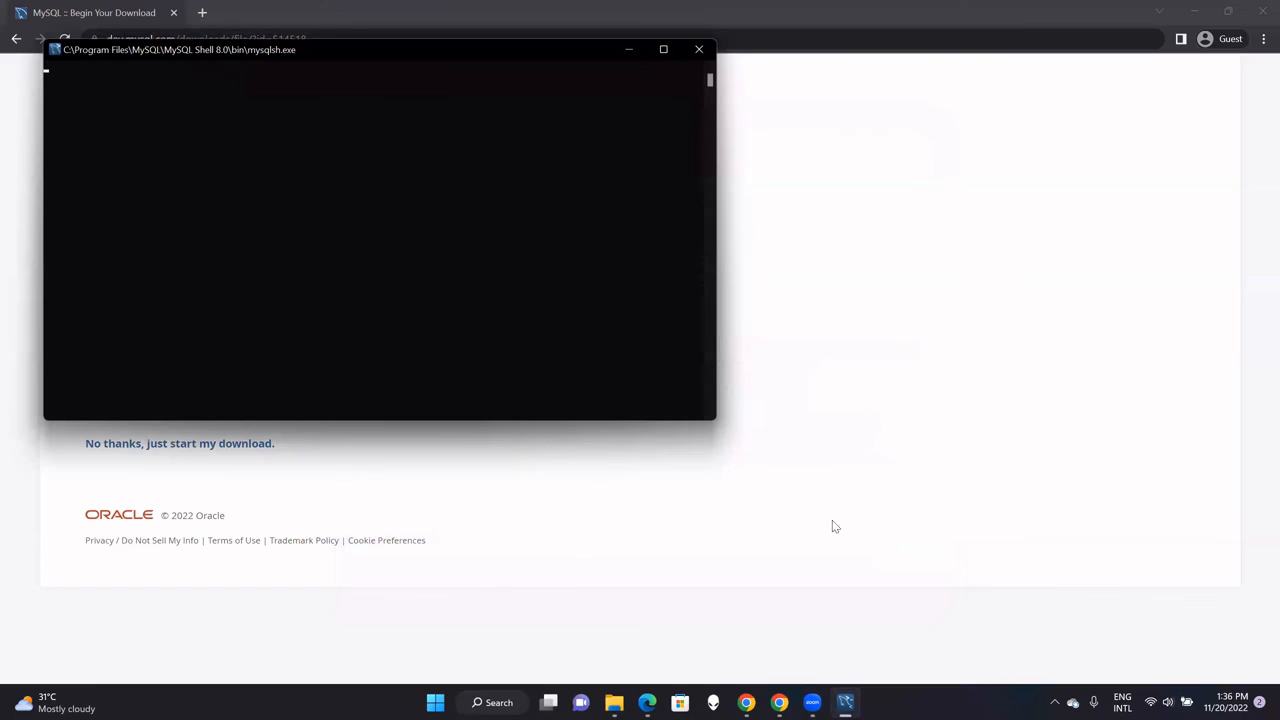